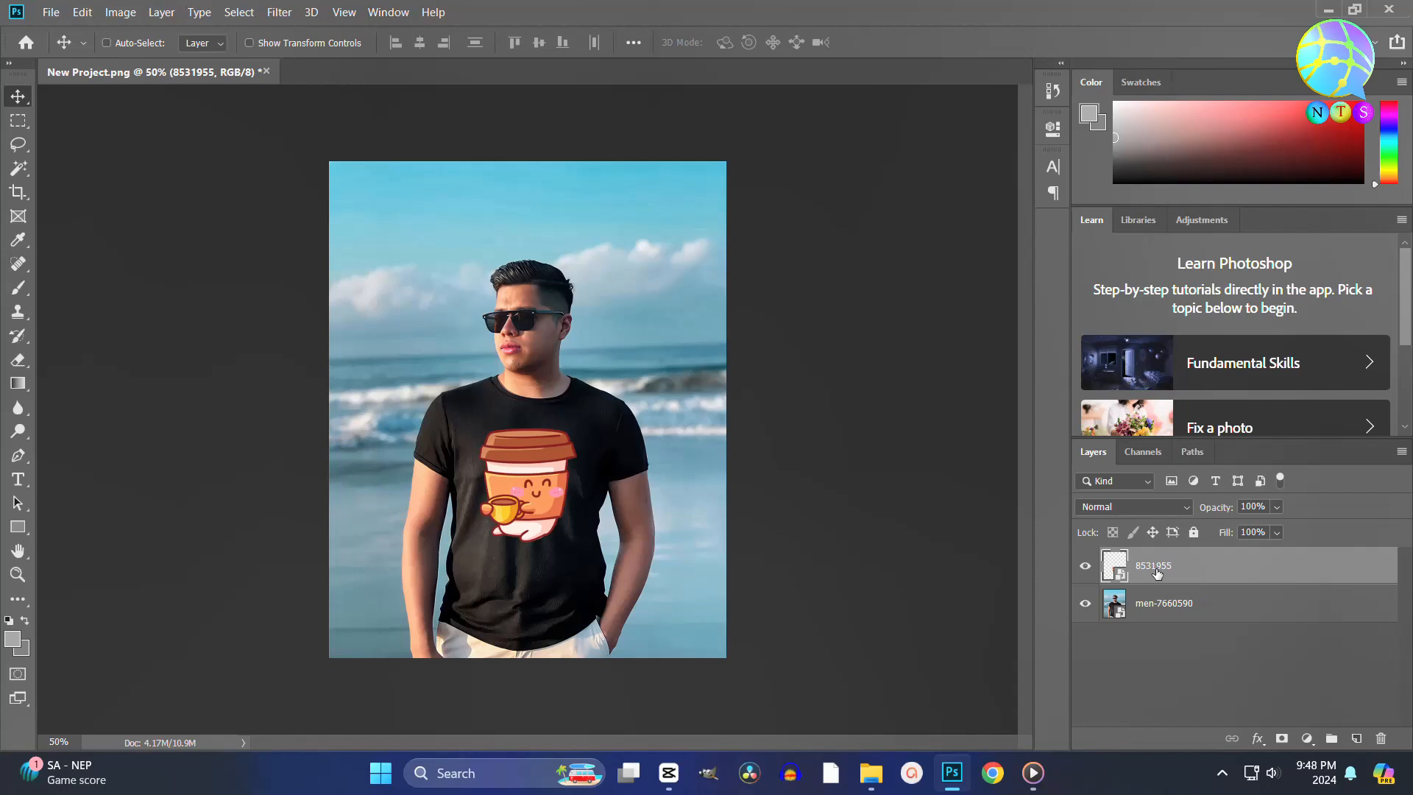
Duplicate the coffee cup design layer, naming the lower copy "Shadow" and the upper copy "Highlight"
{"action": "key", "text": "ctrl+j"}
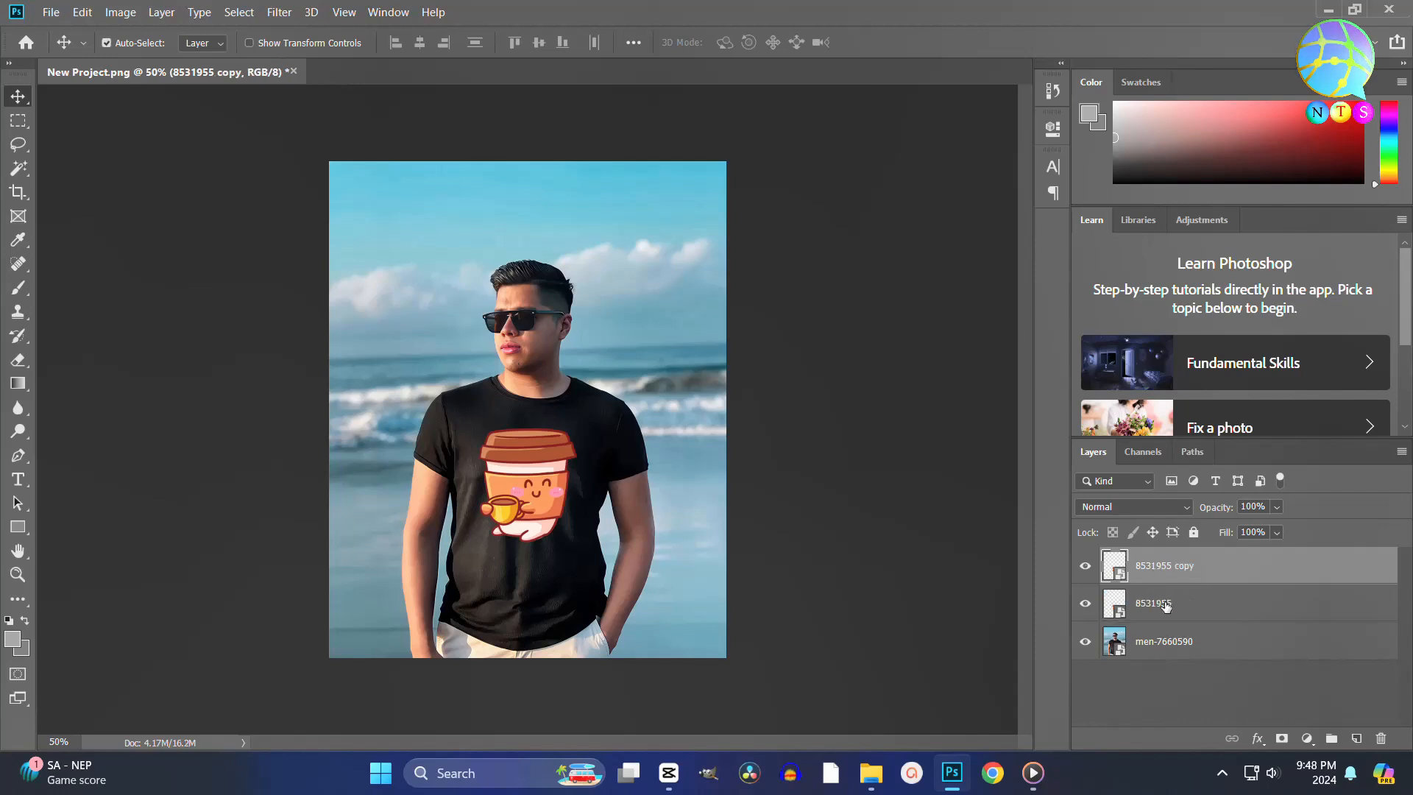
{"action": "double_click", "coordinate": [1166, 605]}
{"action": "type", "text": "Shadow"}
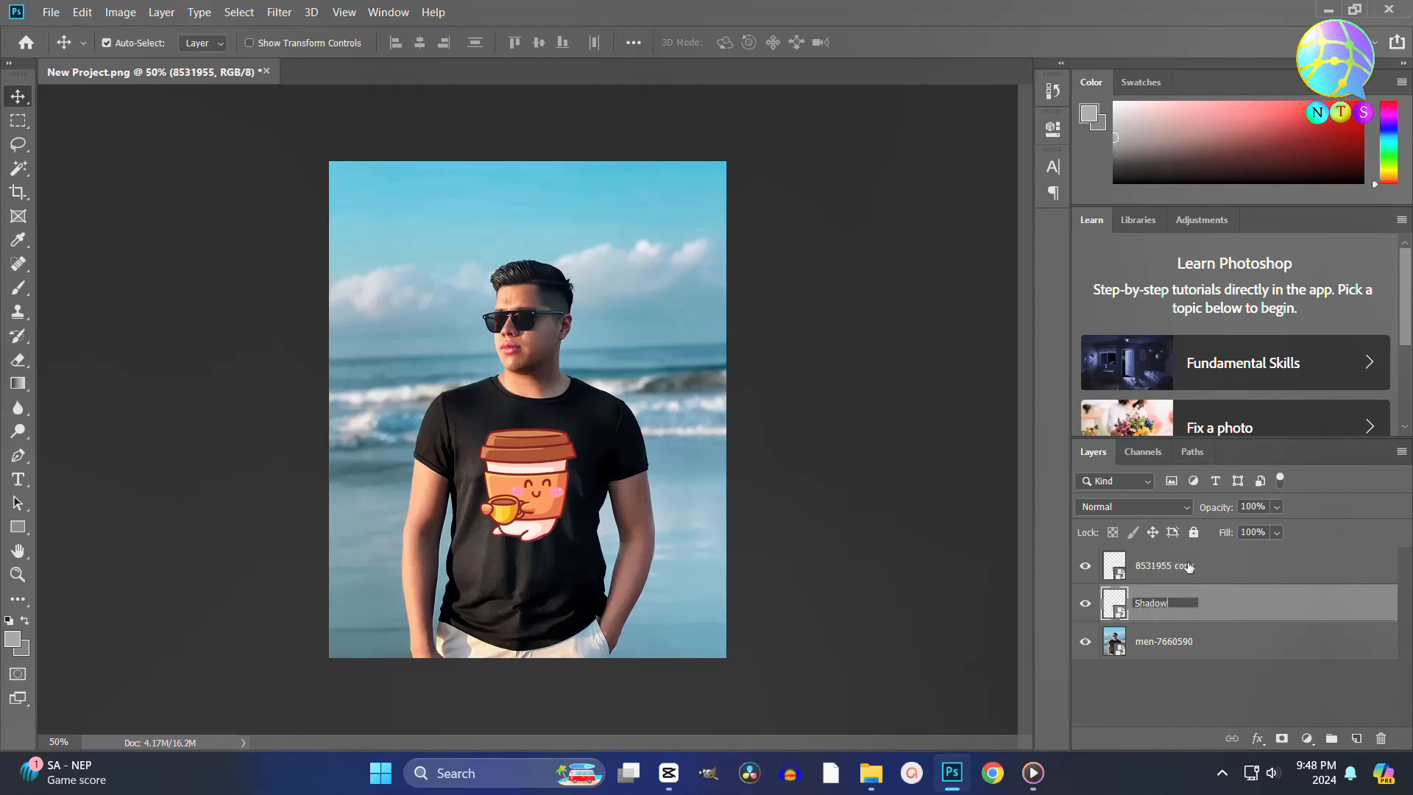
{"action": "double_click", "coordinate": [1189, 566]}
{"action": "type", "text": "High"}
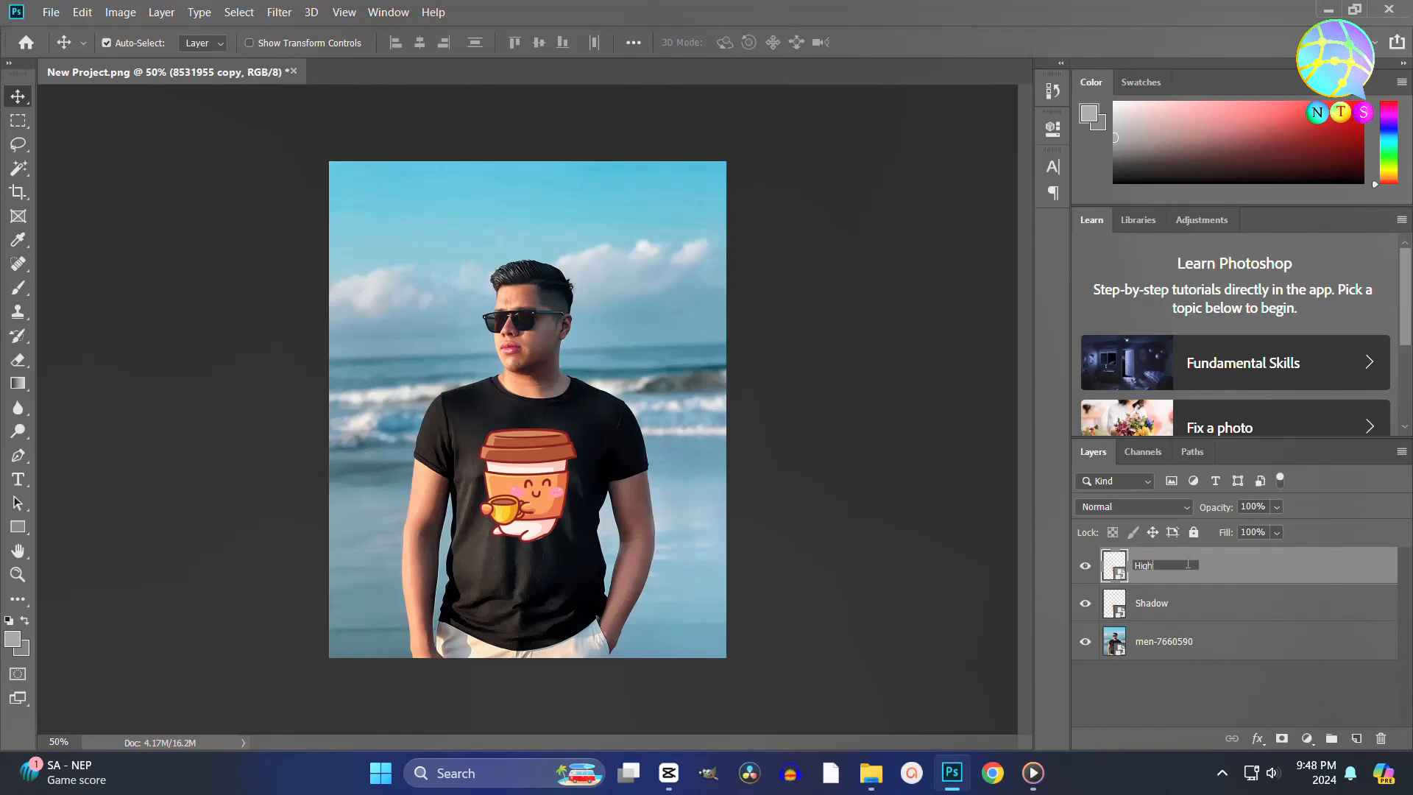
{"action": "type", "text": "light"}
{"action": "key", "text": "Return"}
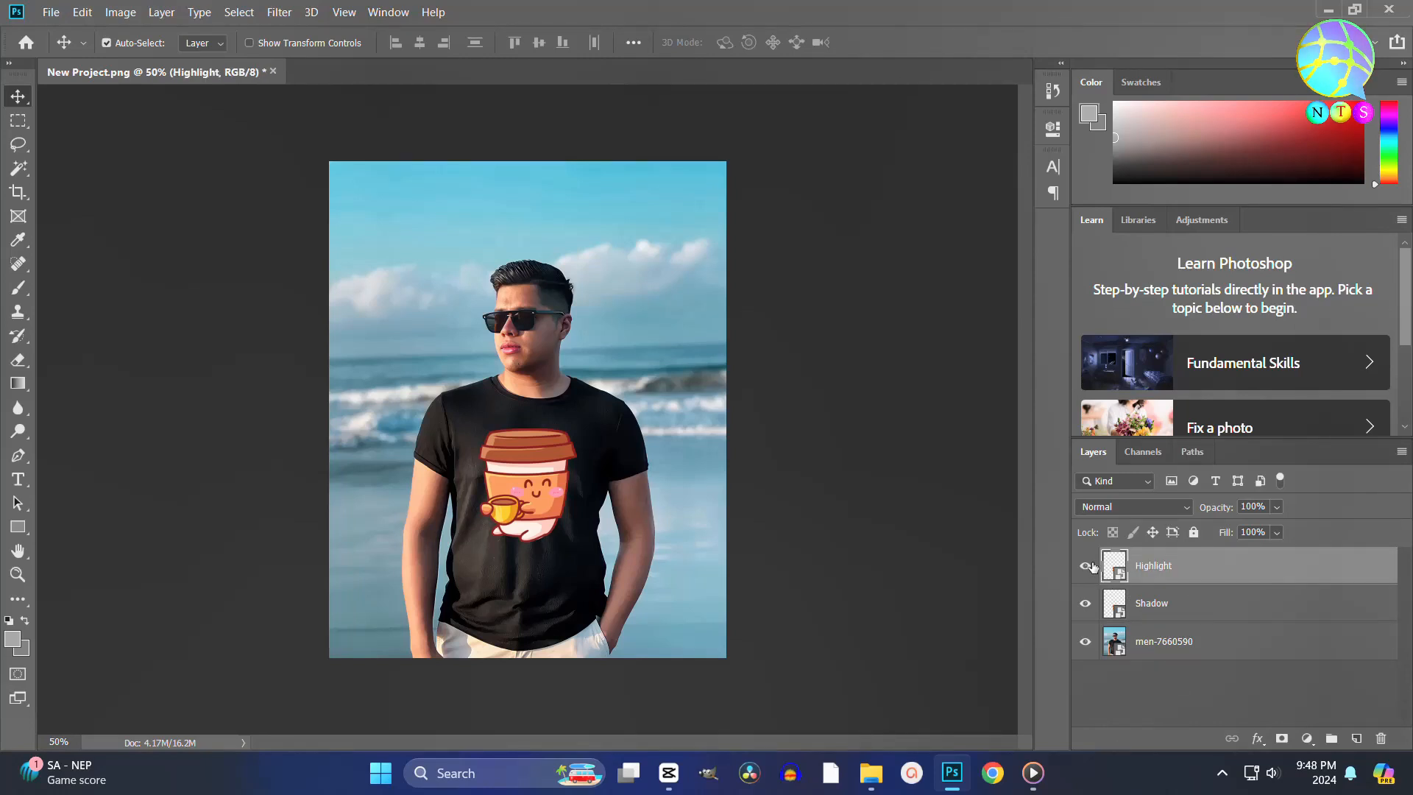
Hide the Highlight layer and set the Shadow layer's blend mode to Multiply
{"action": "left_click", "coordinate": [1085, 566]}
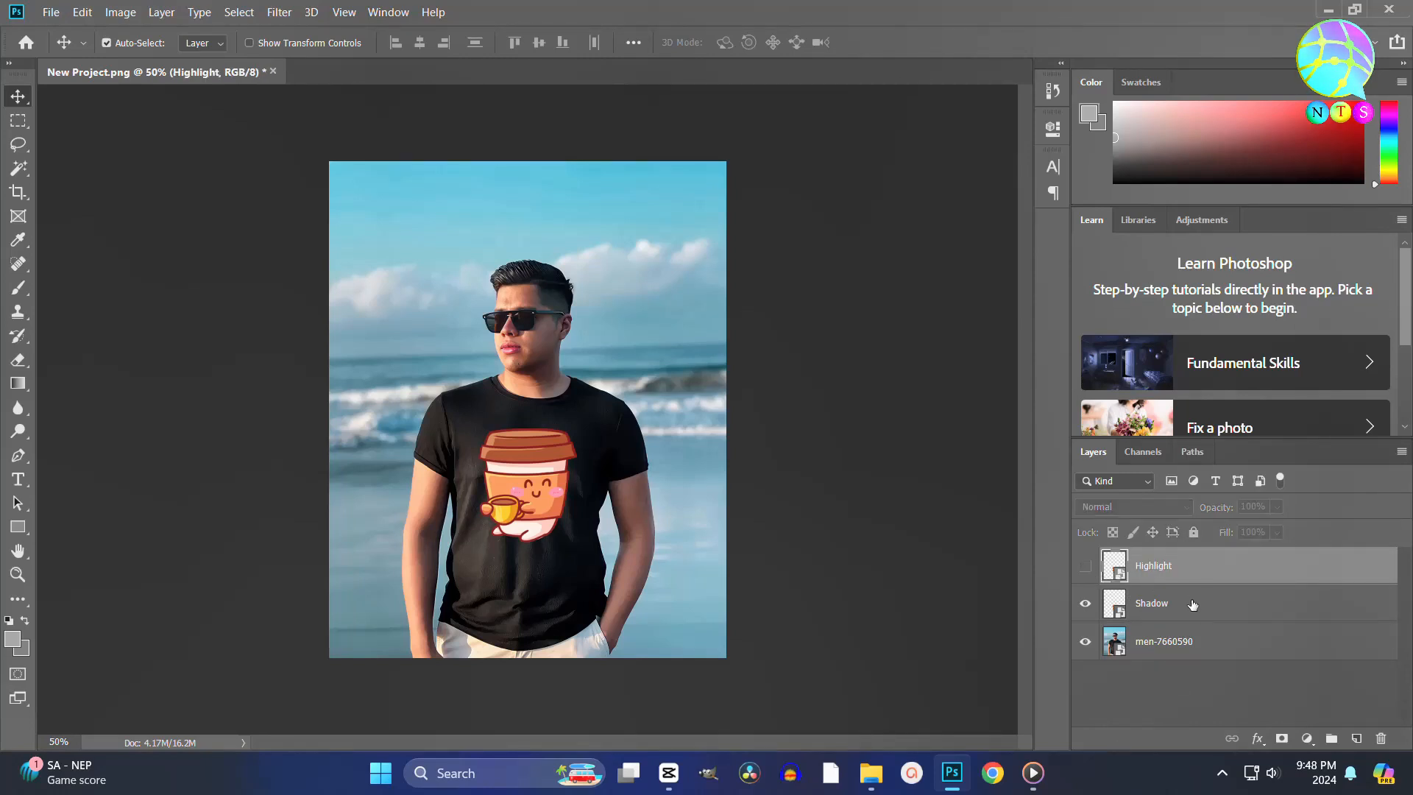
{"action": "left_click", "coordinate": [1193, 605]}
{"action": "left_click", "coordinate": [1150, 508]}
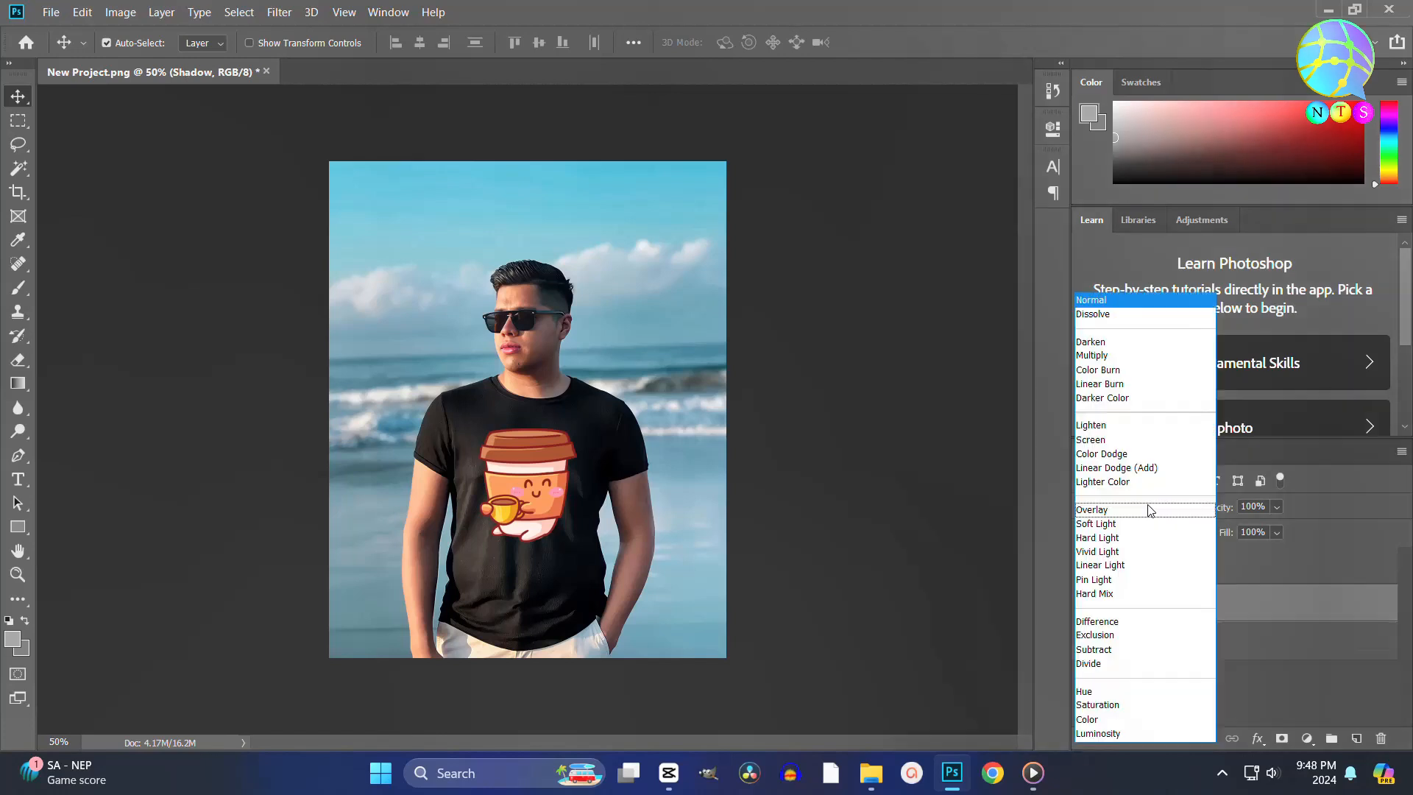
{"action": "left_click", "coordinate": [1143, 356]}
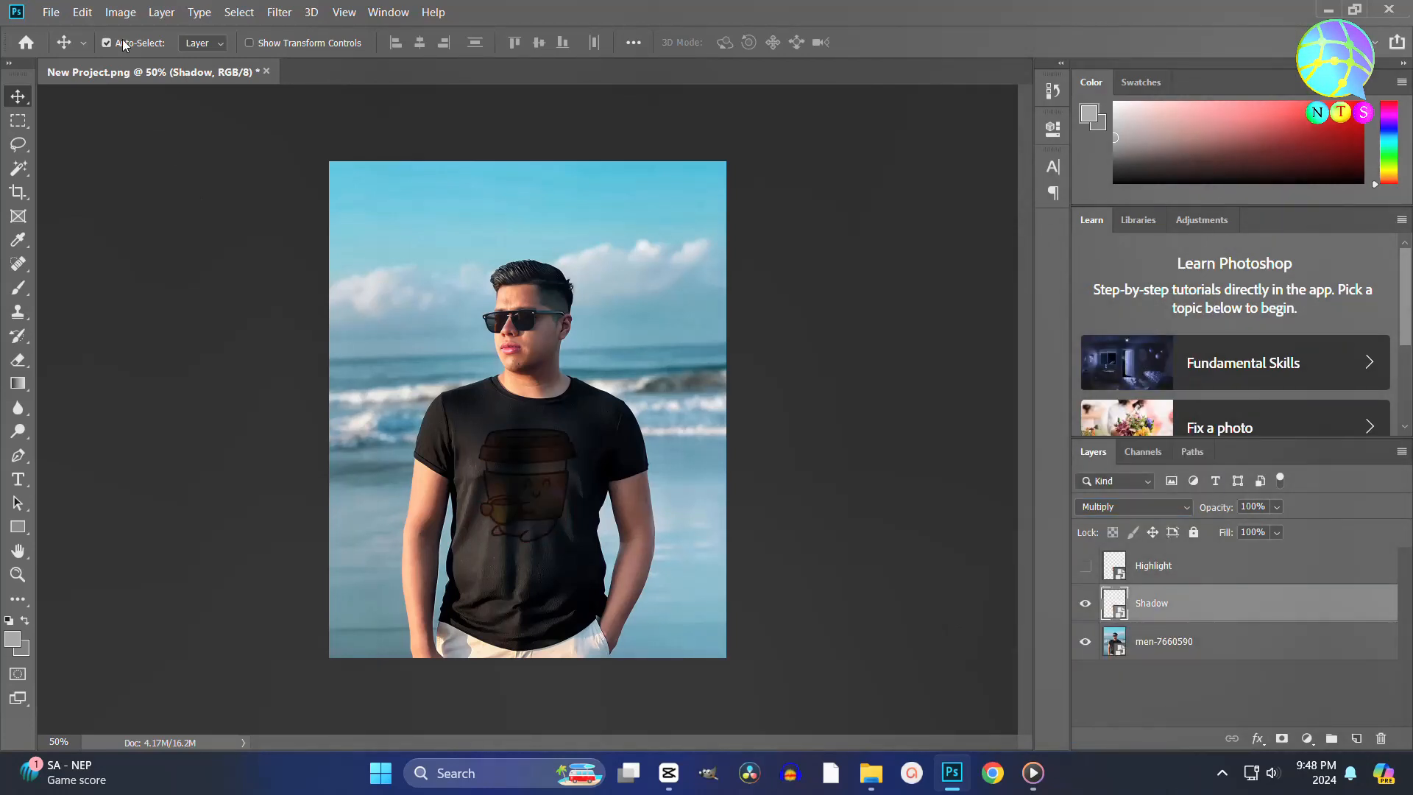
{"action": "left_click", "coordinate": [162, 13]}
{"action": "mouse_move", "coordinate": [246, 191]}
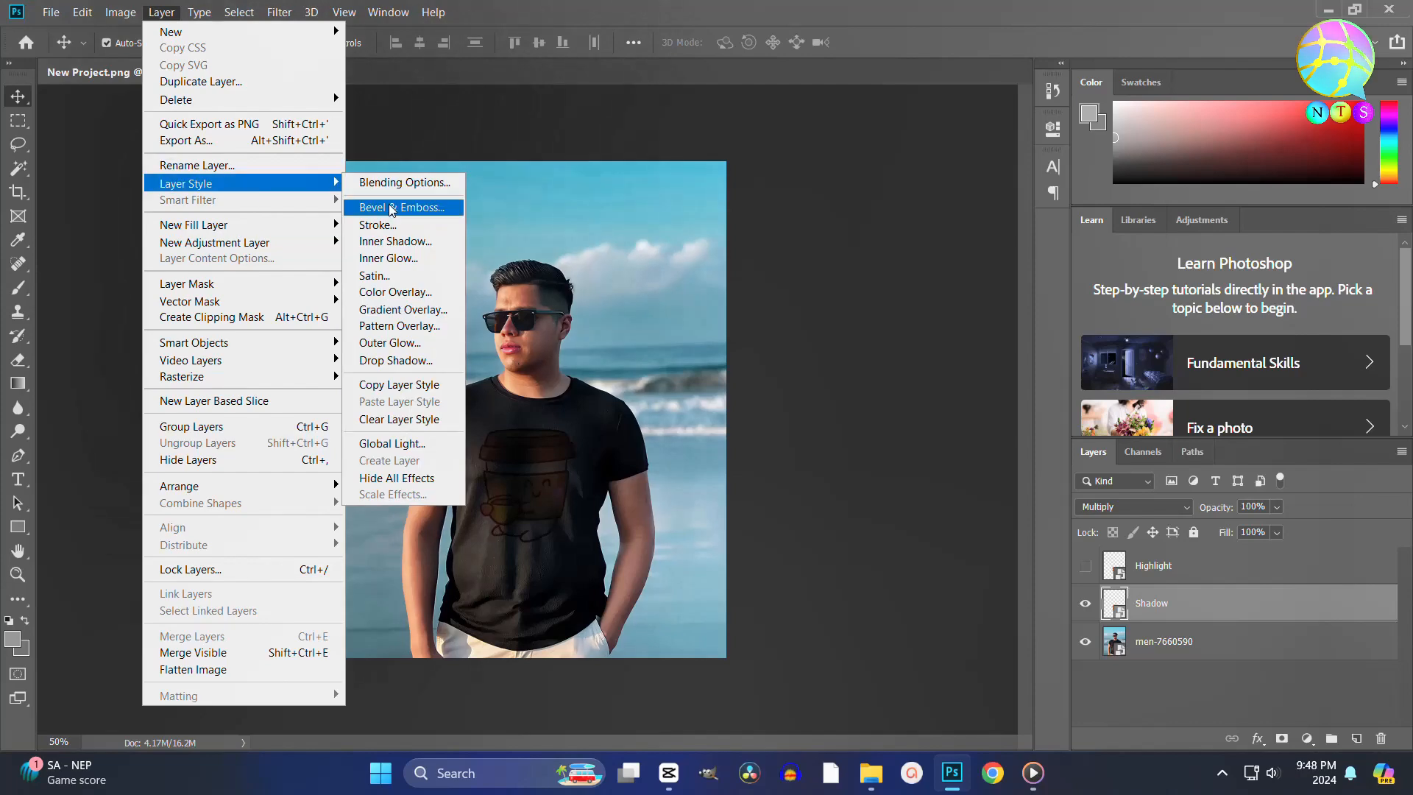
{"action": "left_click", "coordinate": [412, 181]}
{"action": "left_click_drag", "start_coordinate": [976, 97], "coordinate": [836, 182]}
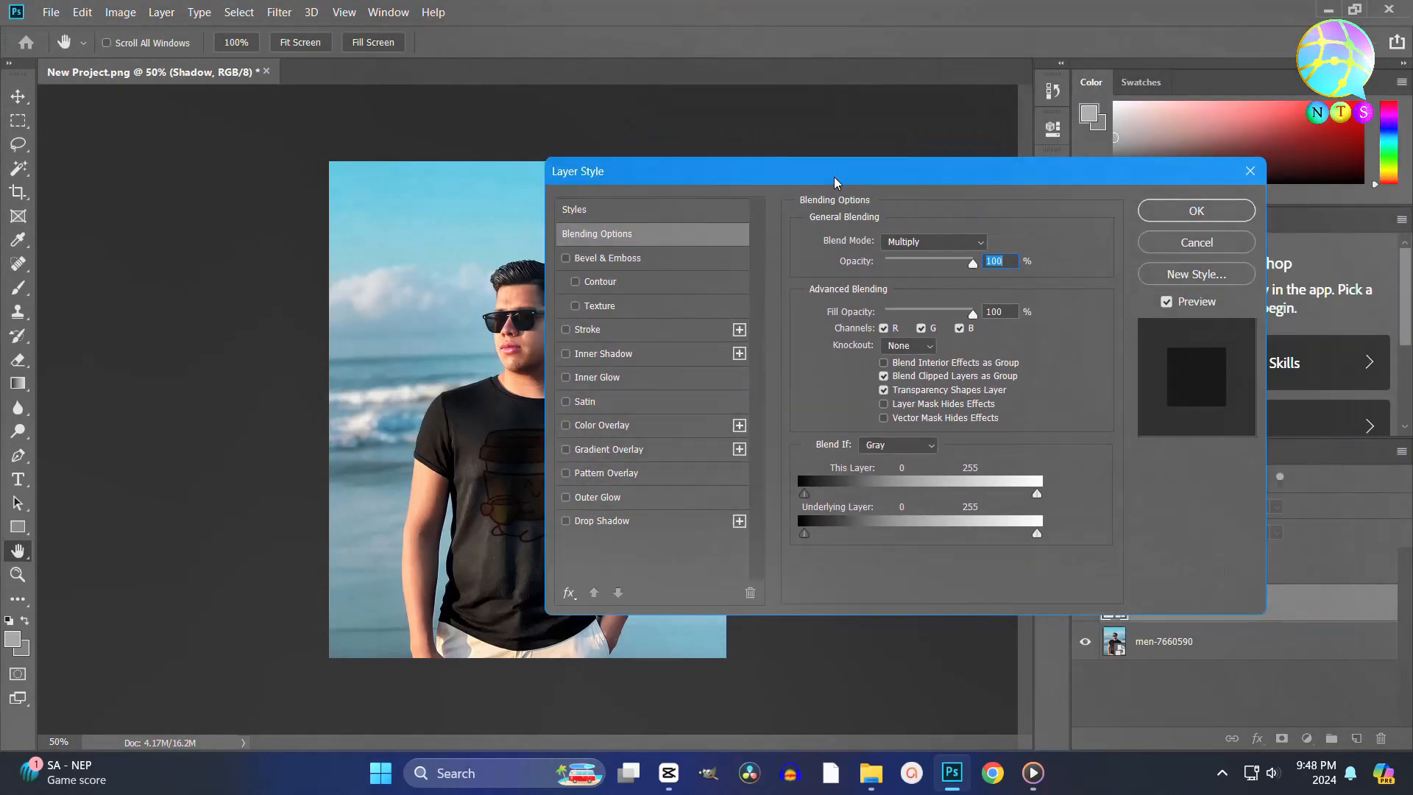
{"action": "left_click", "coordinate": [1251, 171]}
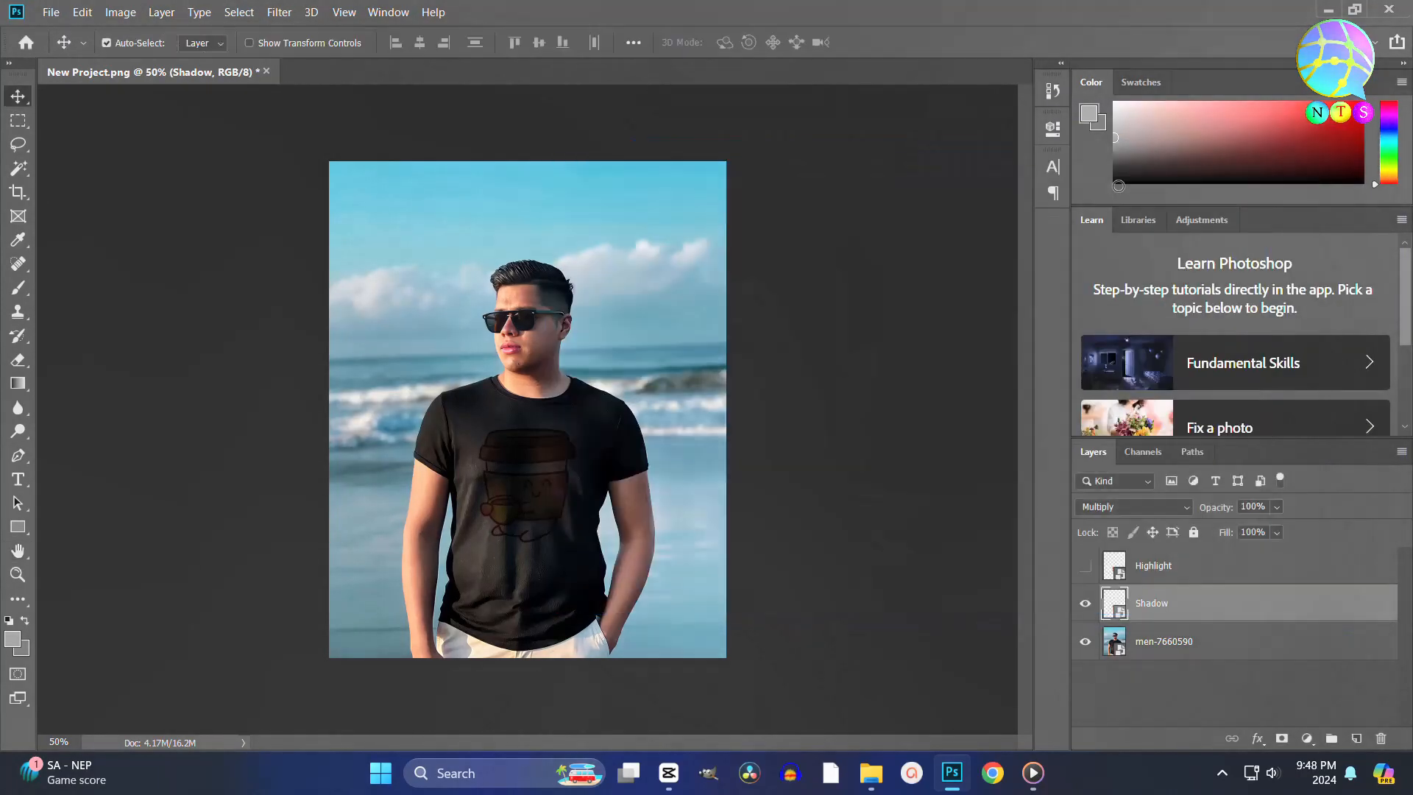
Split the Shadow layer's white Blend If sliders to 122/224 for This Layer and 142/231 for Underlying Layer
{"action": "double_click", "coordinate": [1233, 610]}
{"action": "mouse_move", "coordinate": [925, 180]}
{"action": "left_mouse_down"}
{"action": "mouse_move", "coordinate": [946, 219]}
{"action": "mouse_move", "coordinate": [961, 199]}
{"action": "mouse_move", "coordinate": [923, 175]}
{"action": "left_mouse_up"}
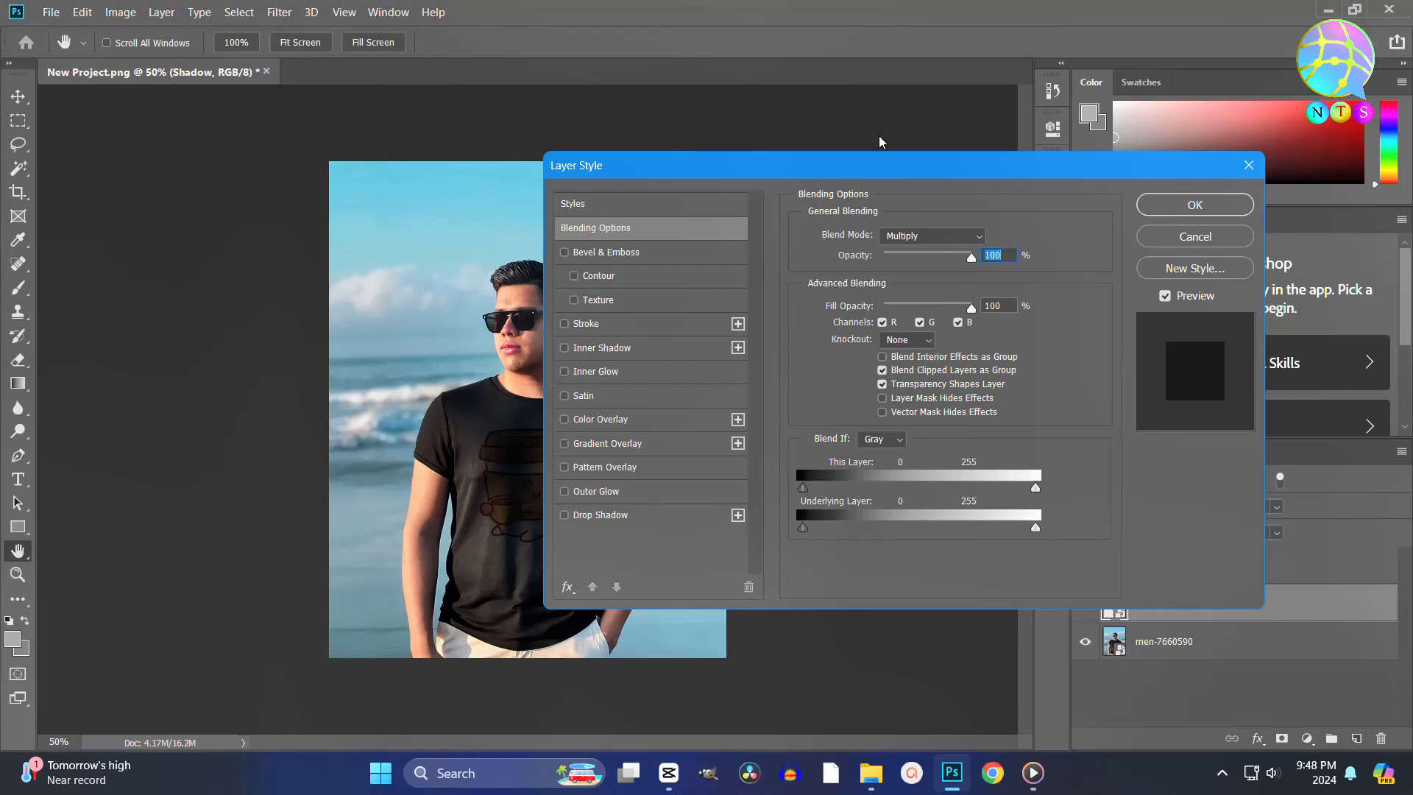
{"action": "left_click_drag", "start_coordinate": [913, 183], "coordinate": [924, 173]}
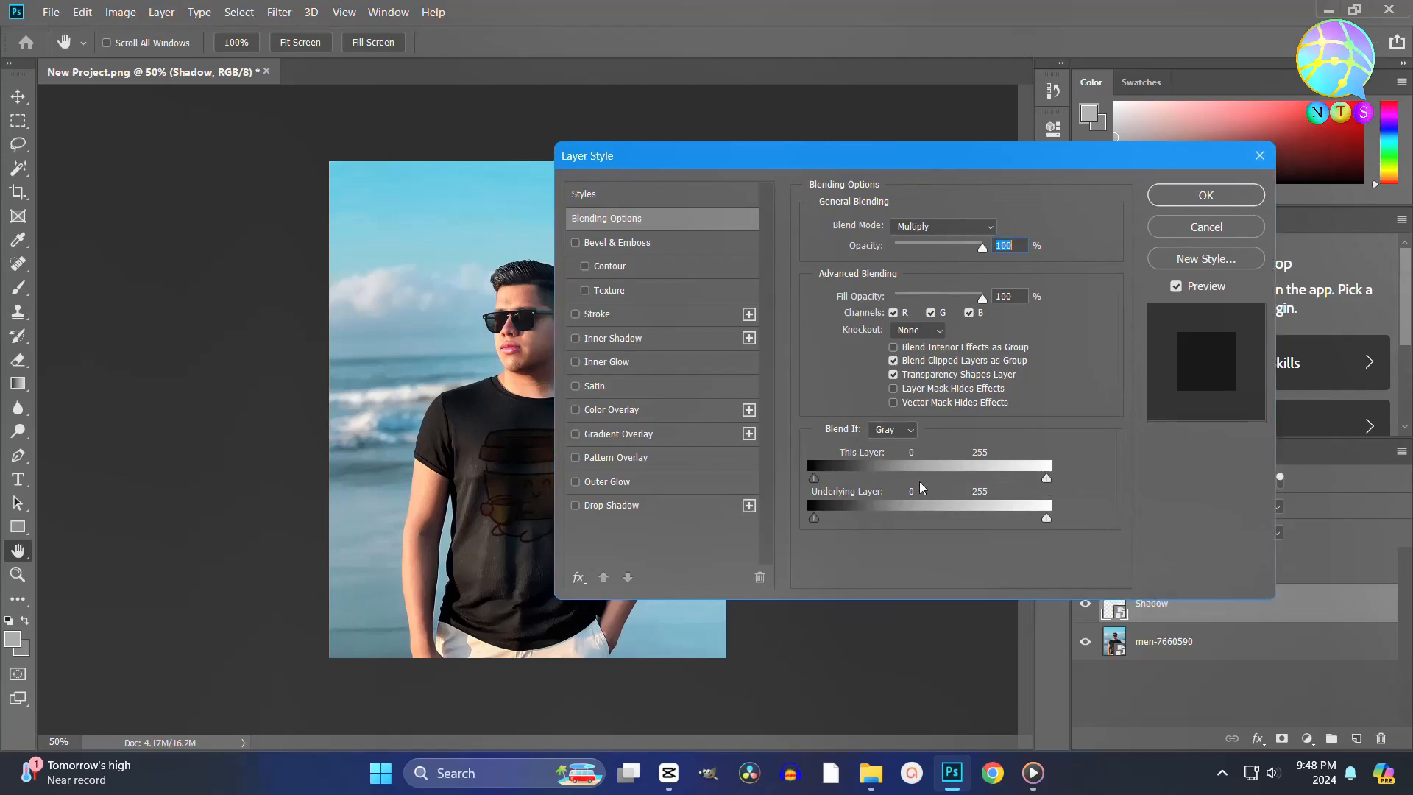
{"action": "left_click_drag", "start_coordinate": [1046, 480], "coordinate": [1000, 521]}
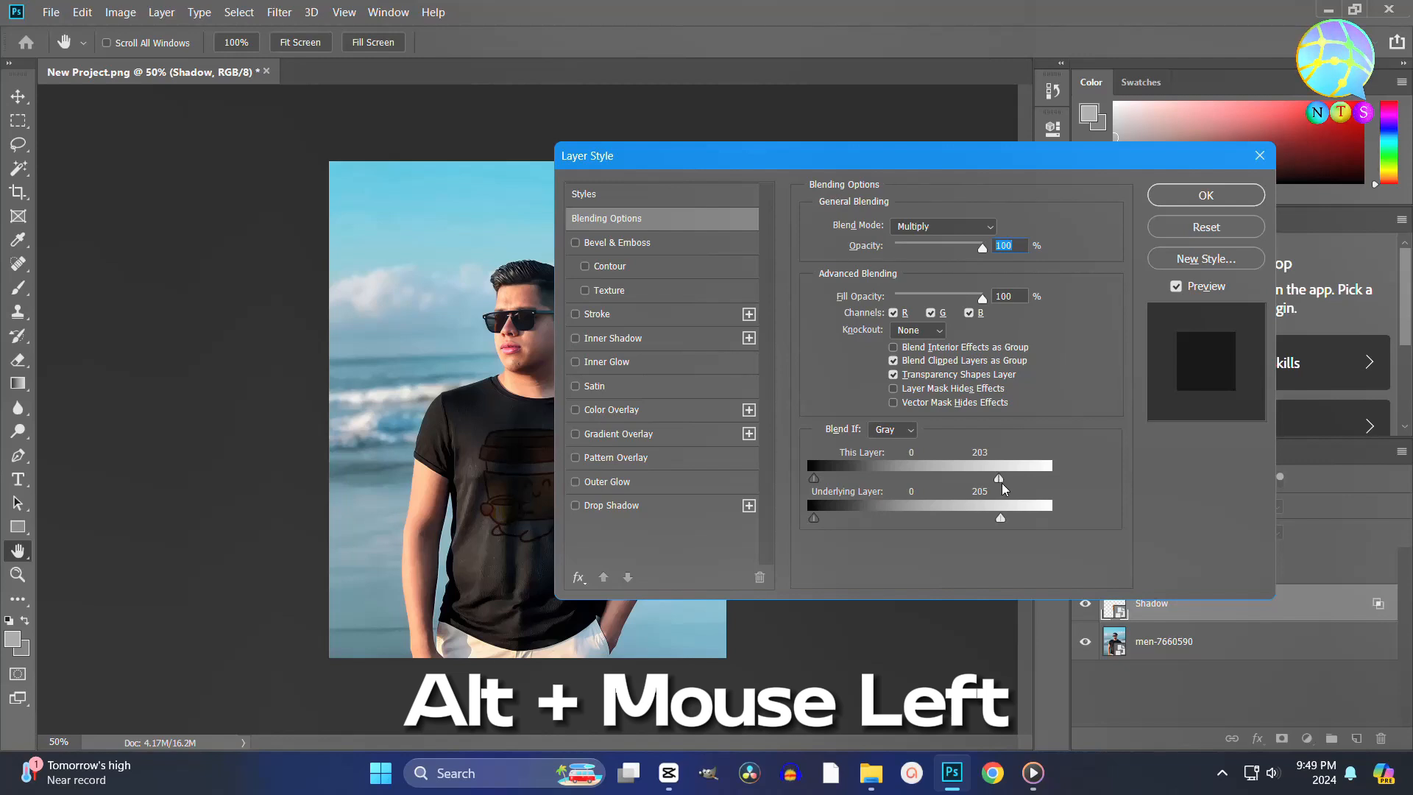
{"action": "left_click_drag", "start_coordinate": [999, 479], "coordinate": [970, 481]}
{"action": "left_click_drag", "start_coordinate": [871, 156], "coordinate": [951, 131]}
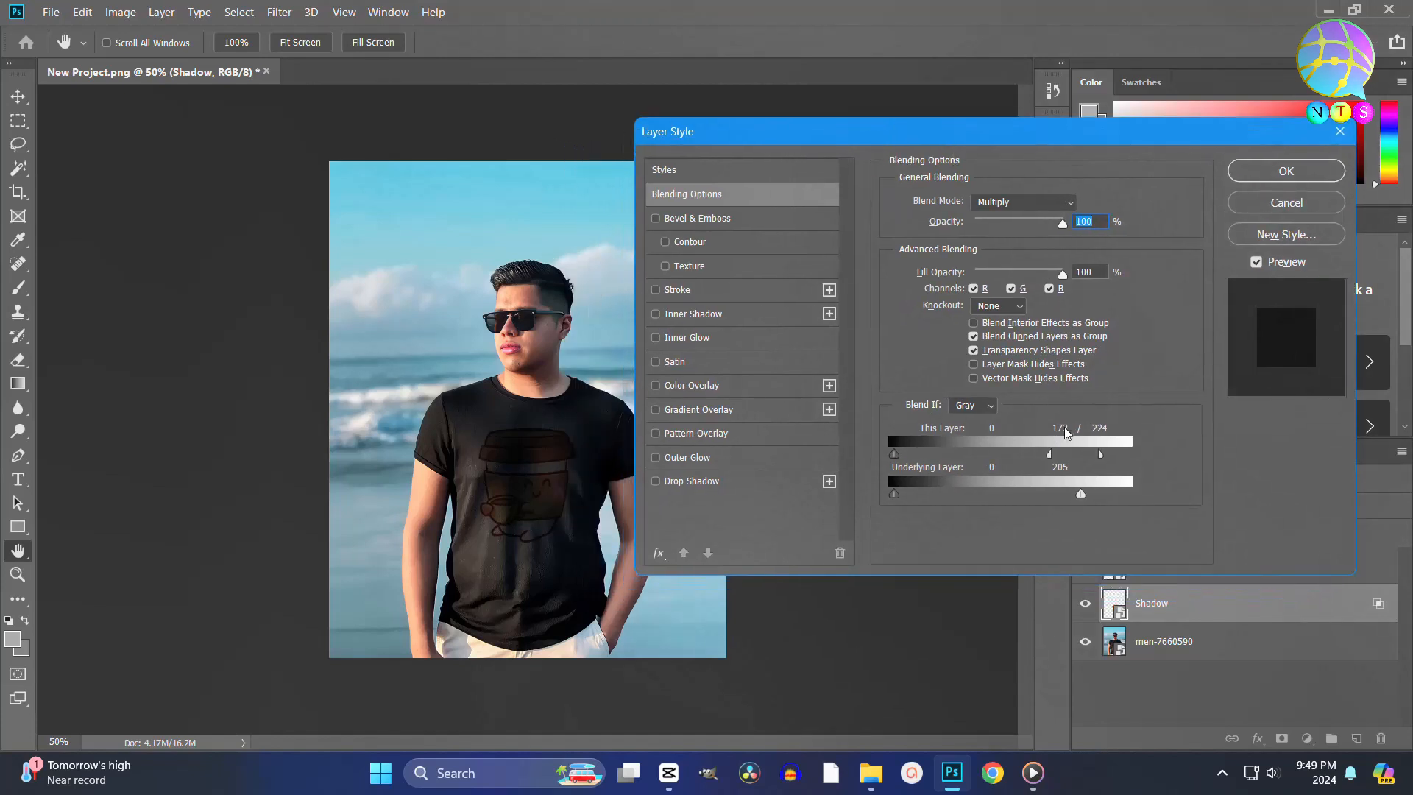
{"action": "left_click_drag", "start_coordinate": [1049, 454], "coordinate": [1031, 454]}
{"action": "left_click_drag", "start_coordinate": [1081, 493], "coordinate": [1006, 460]}
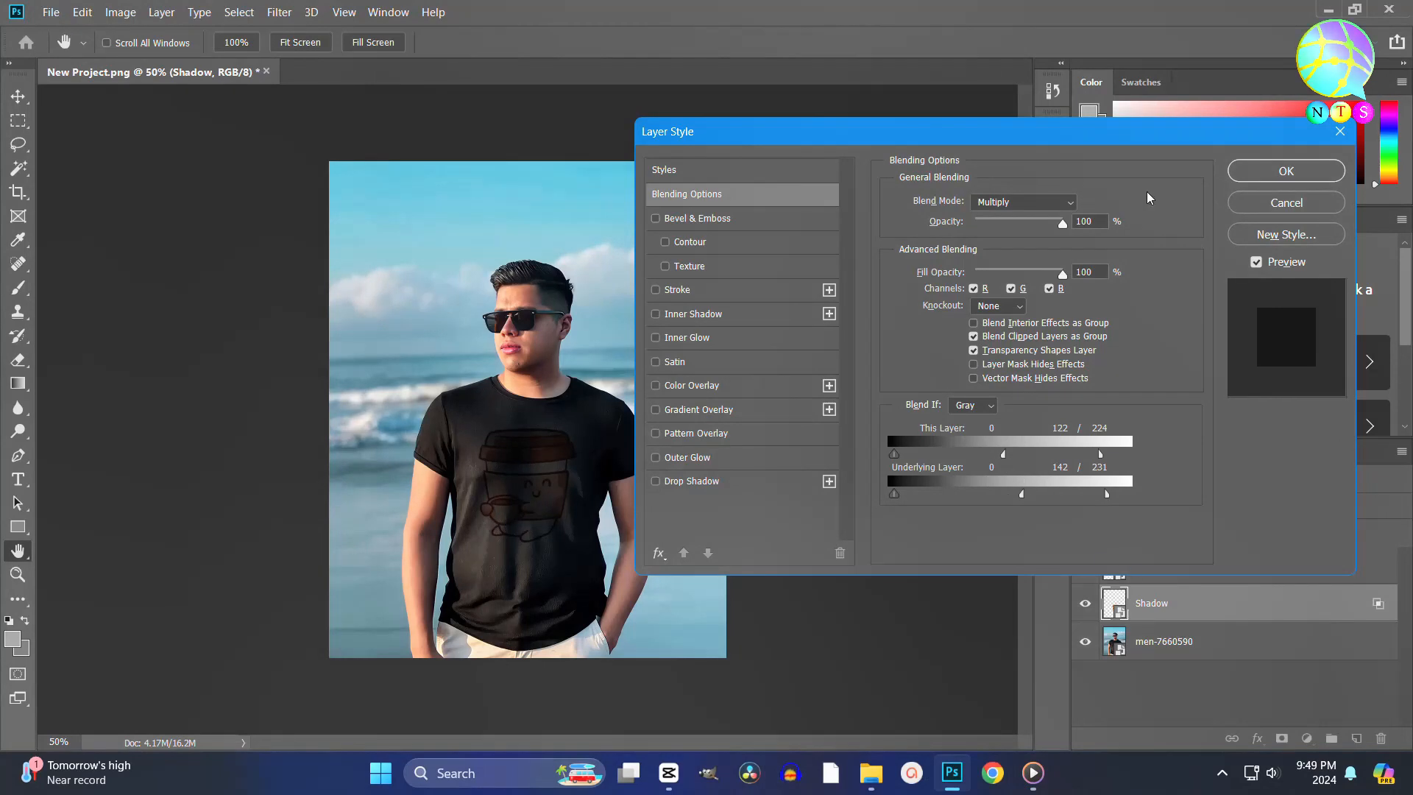
{"action": "left_click", "coordinate": [1268, 174]}
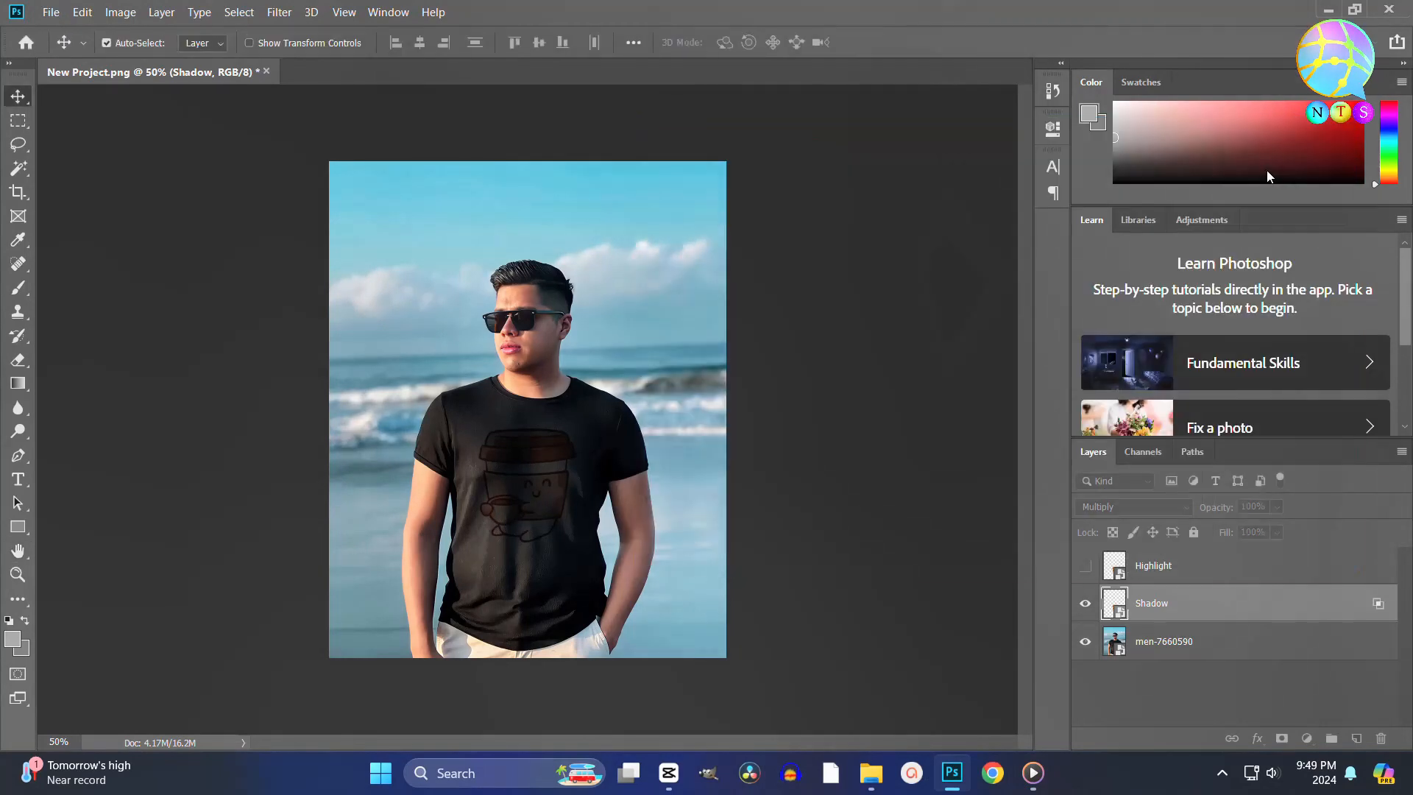
Show the Highlight layer and set its blend mode to Screen
{"action": "left_click", "coordinate": [1085, 568]}
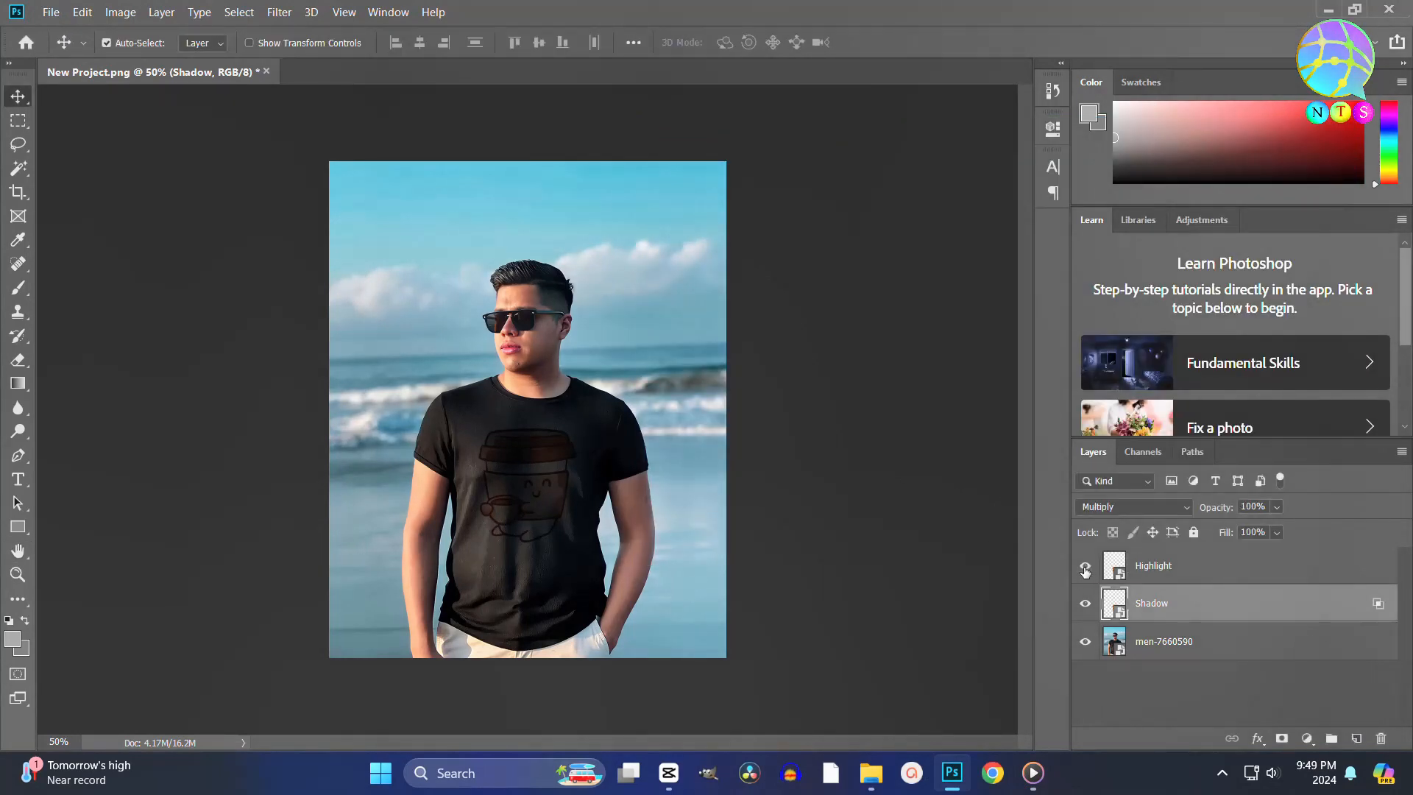
{"action": "left_click", "coordinate": [1177, 576]}
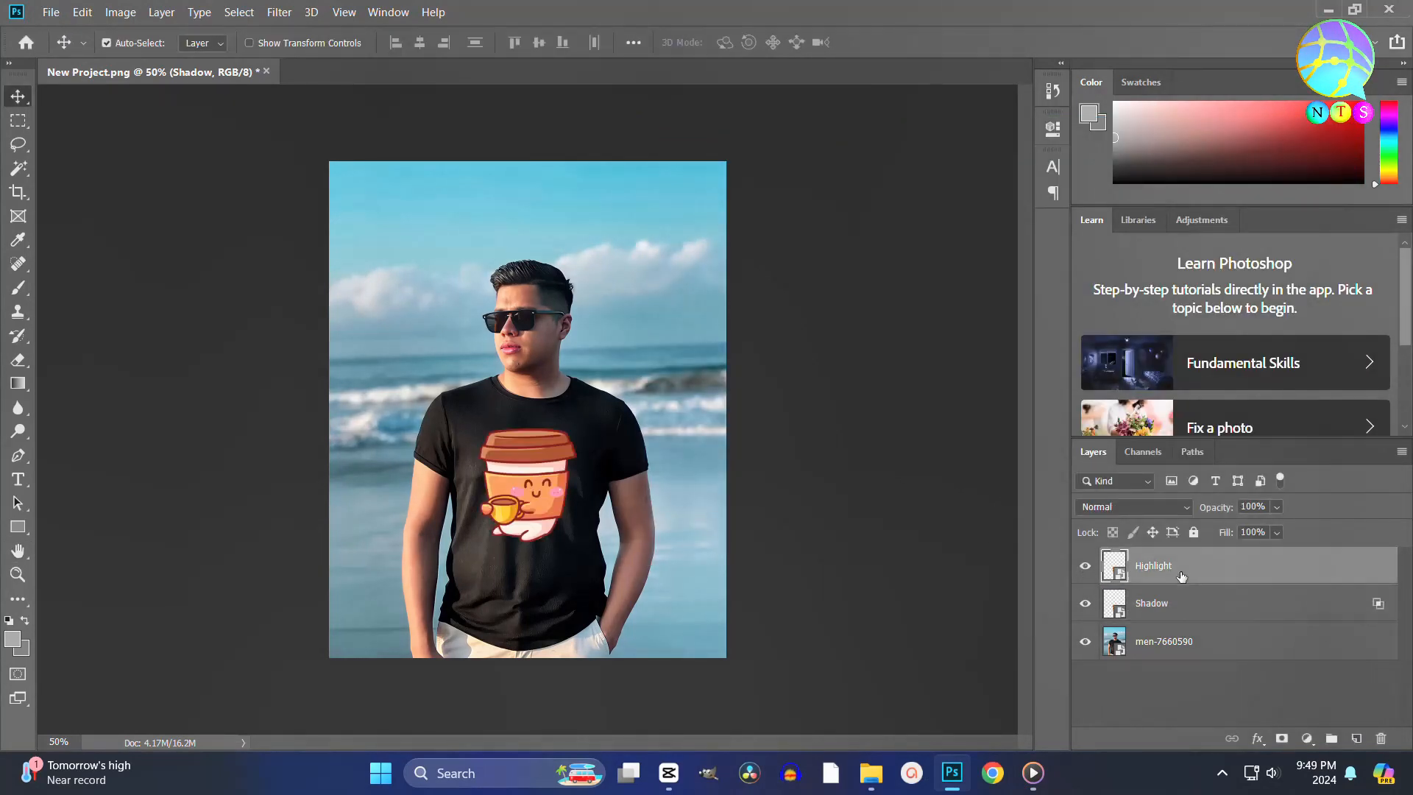
{"action": "left_click", "coordinate": [1133, 507]}
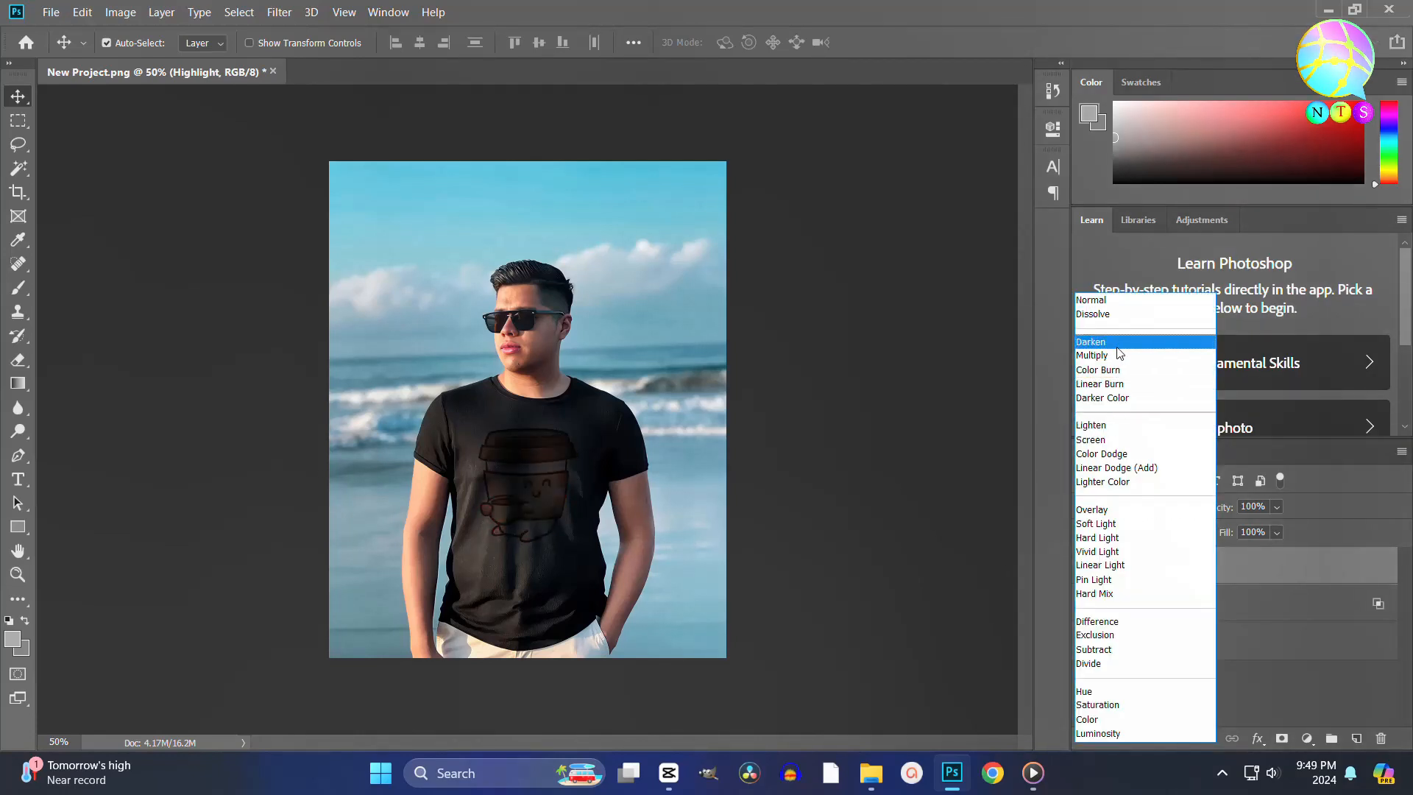
{"action": "left_click", "coordinate": [1112, 441]}
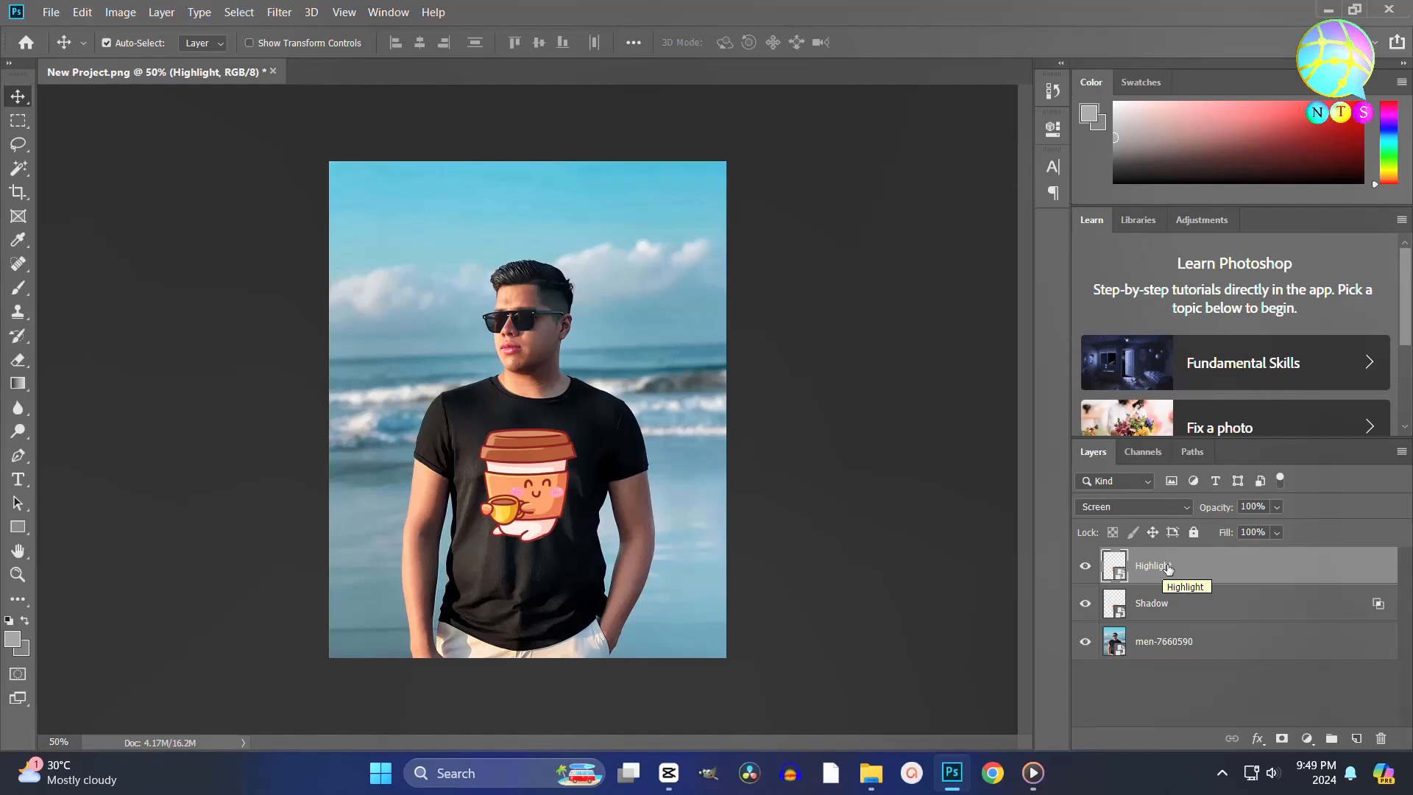
Split the Highlight layer's black Blend If sliders to 1/44 for This Layer and 2/39 for Underlying Layer
{"action": "double_click", "coordinate": [1227, 573]}
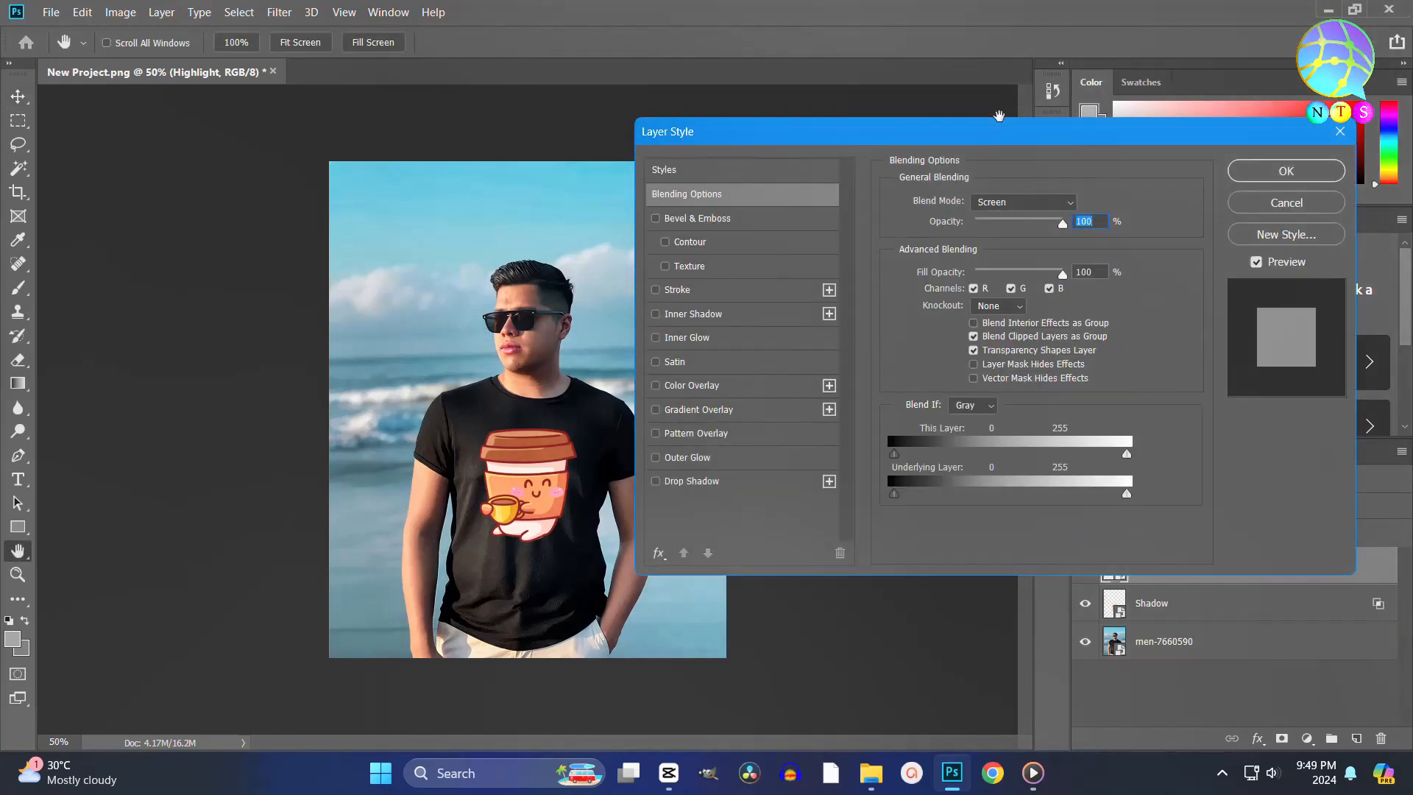
{"action": "left_click_drag", "start_coordinate": [1012, 142], "coordinate": [1052, 119]}
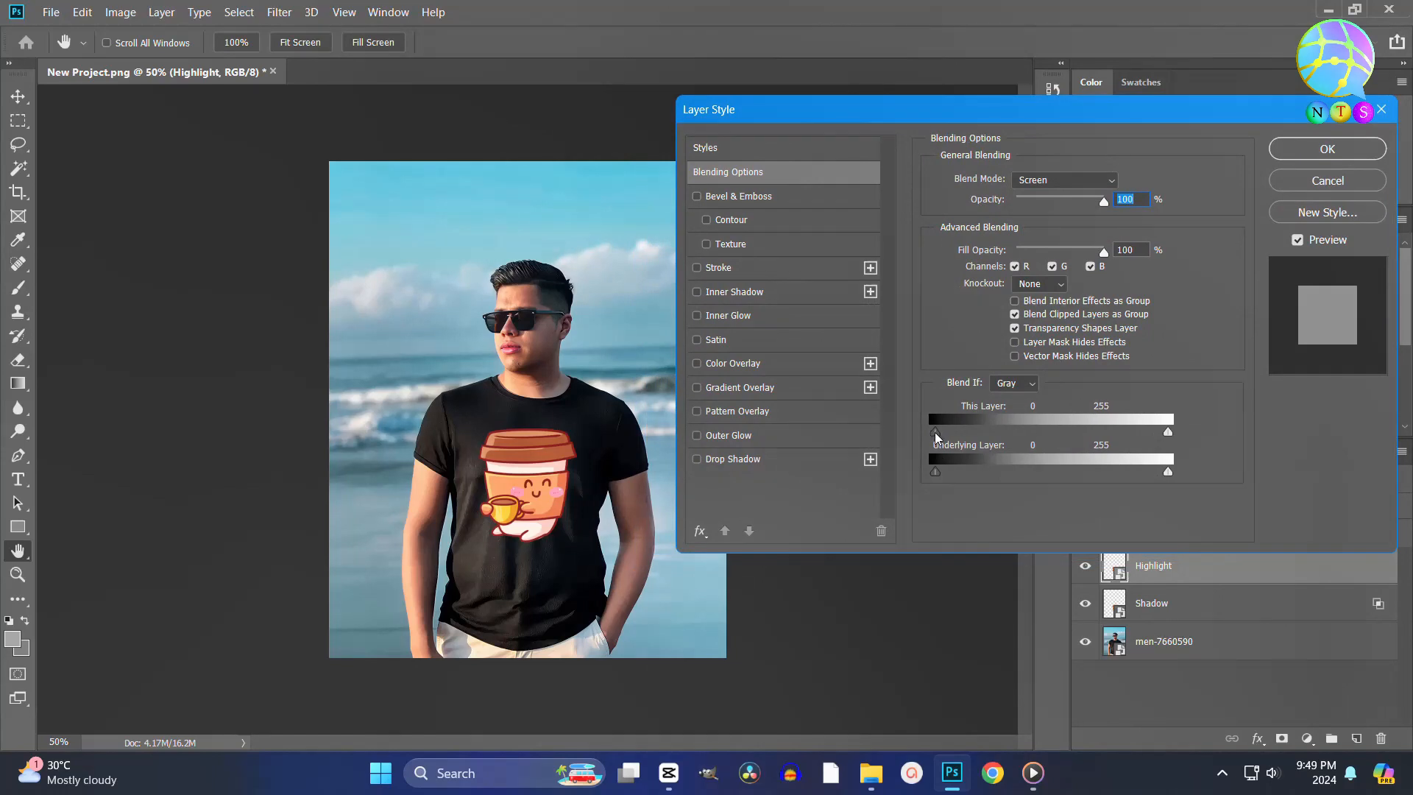
{"action": "left_click_drag", "start_coordinate": [936, 433], "coordinate": [955, 475]}
{"action": "left_click_drag", "start_coordinate": [986, 433], "coordinate": [1001, 433]}
{"action": "left_click_drag", "start_coordinate": [1001, 433], "coordinate": [940, 472]}
{"action": "left_click_drag", "start_coordinate": [1000, 472], "coordinate": [935, 433]}
{"action": "left_click_drag", "start_coordinate": [1007, 433], "coordinate": [978, 434]}
{"action": "left_click_drag", "start_coordinate": [940, 473], "coordinate": [977, 473]}
{"action": "left_click", "coordinate": [1328, 149]}
Open the Shadow layer's smart object contents and place the Instagram logo image centred over the coffee cup
{"action": "scroll", "coordinate": [512, 478], "scroll_direction": "up", "scroll_amount": 3}
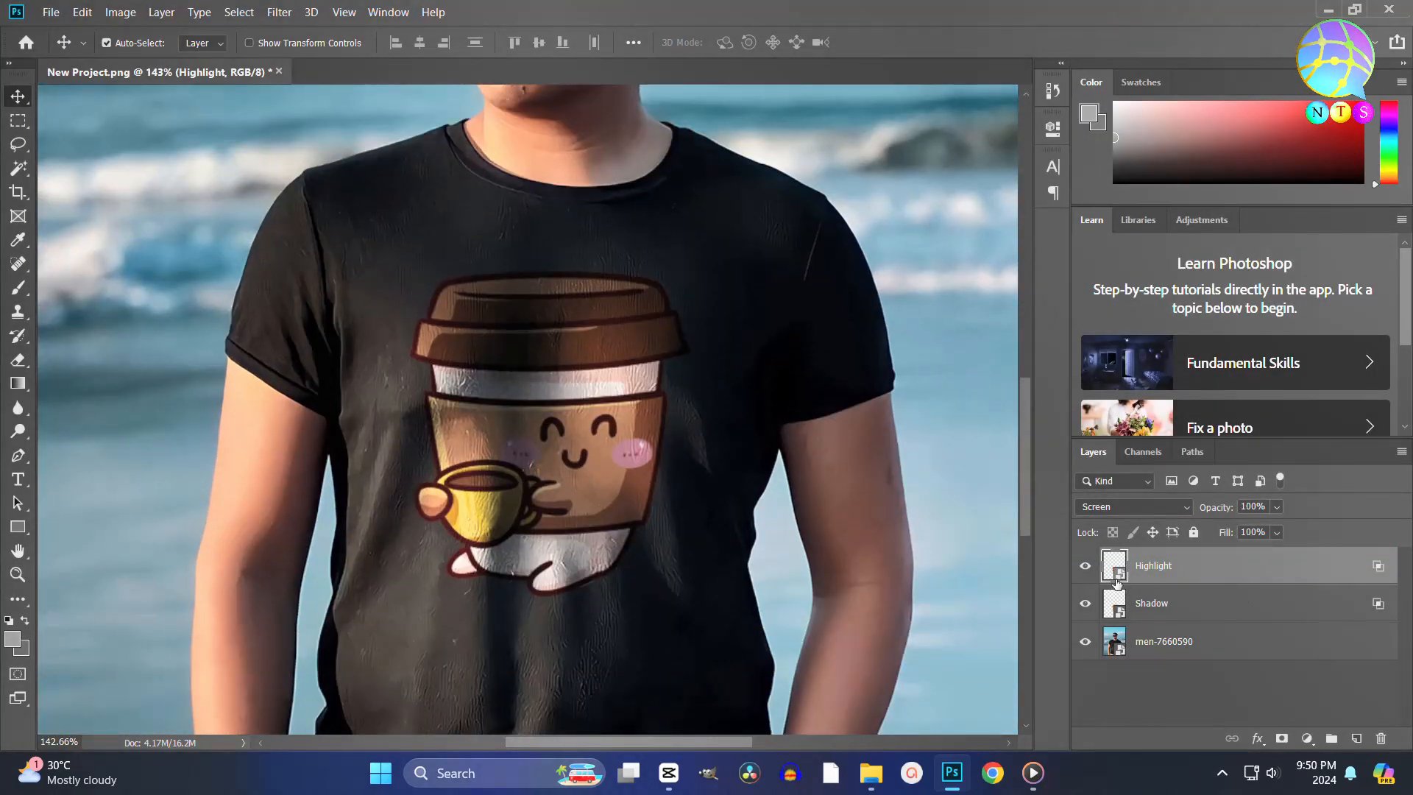
{"action": "left_click", "coordinate": [1120, 614]}
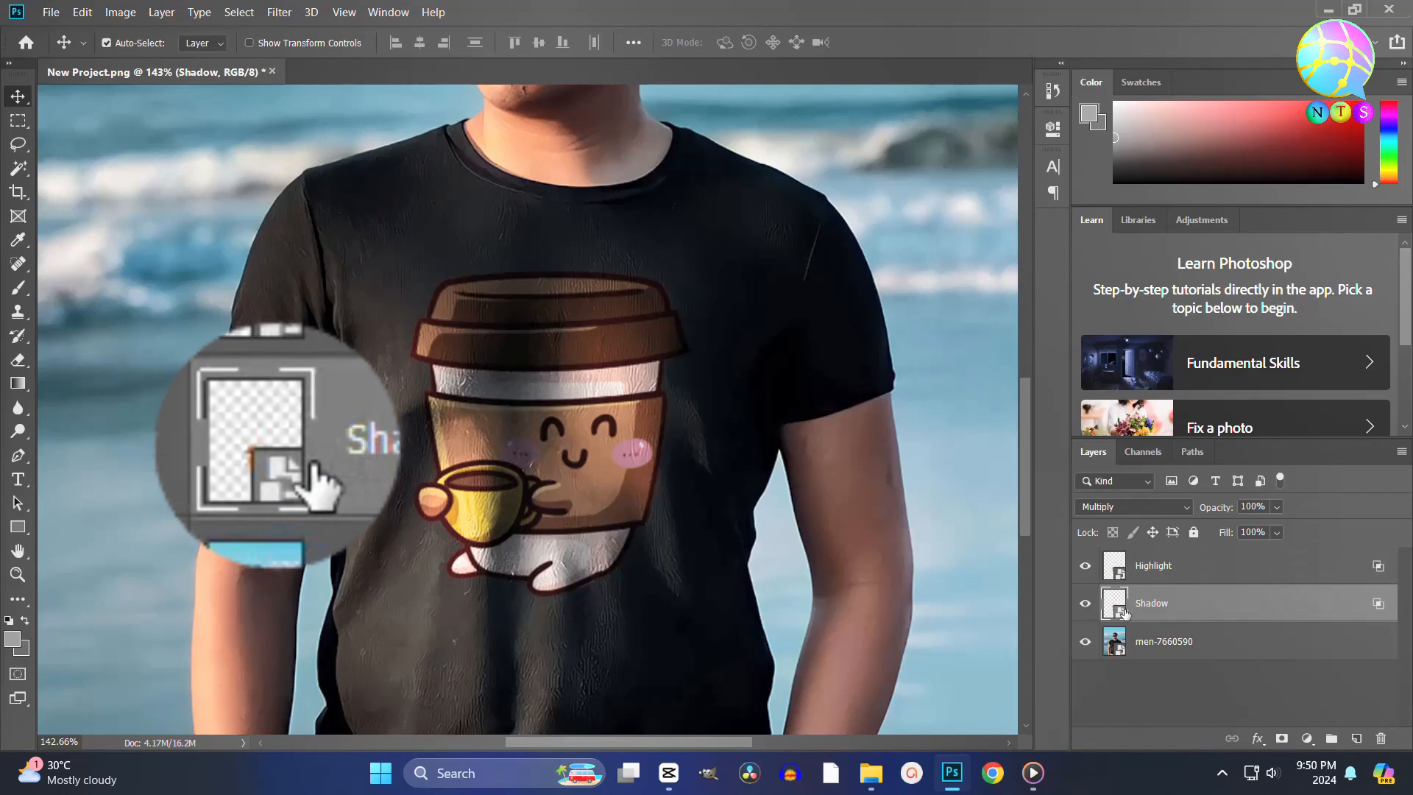
{"action": "double_click", "coordinate": [1119, 613]}
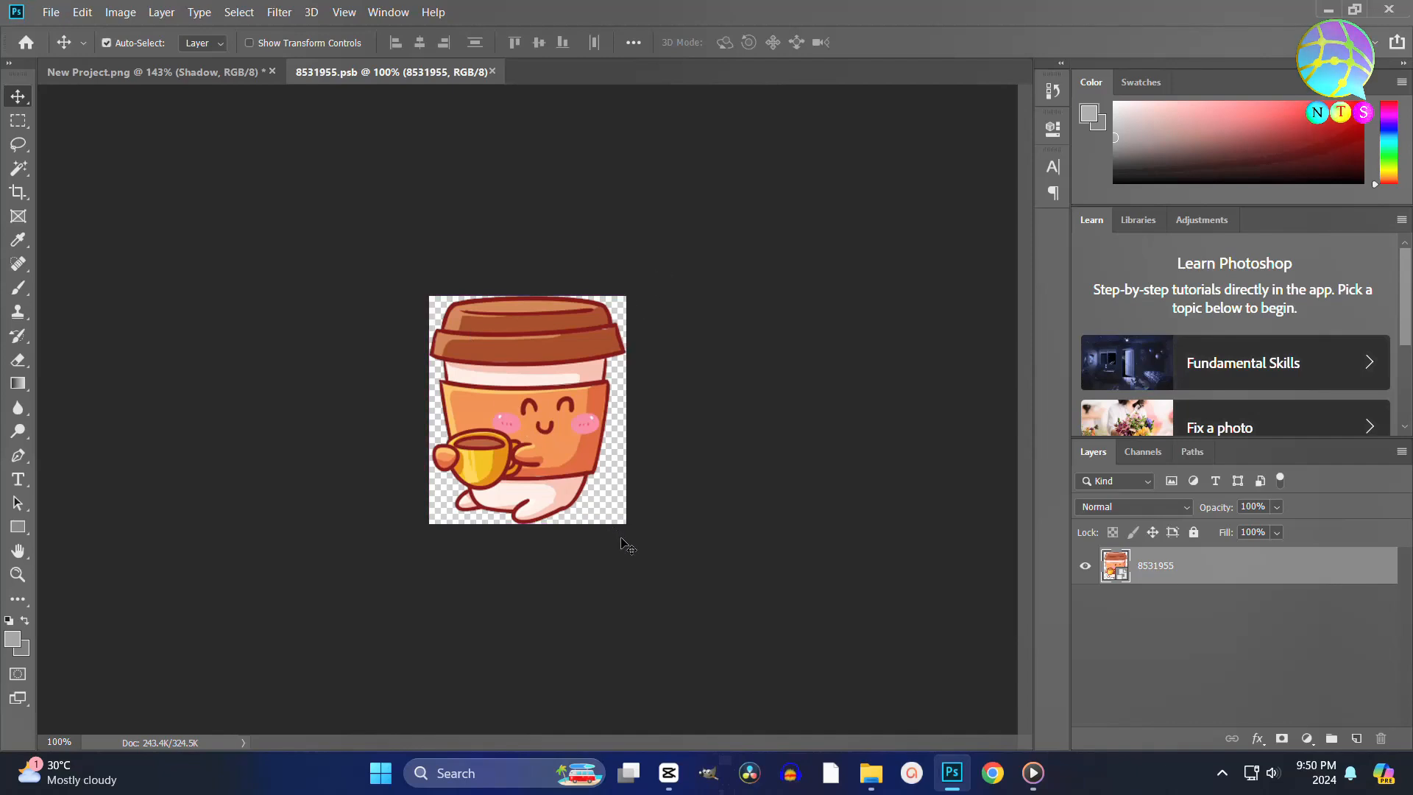
{"action": "left_click_drag", "start_coordinate": [522, 449], "coordinate": [557, 446]}
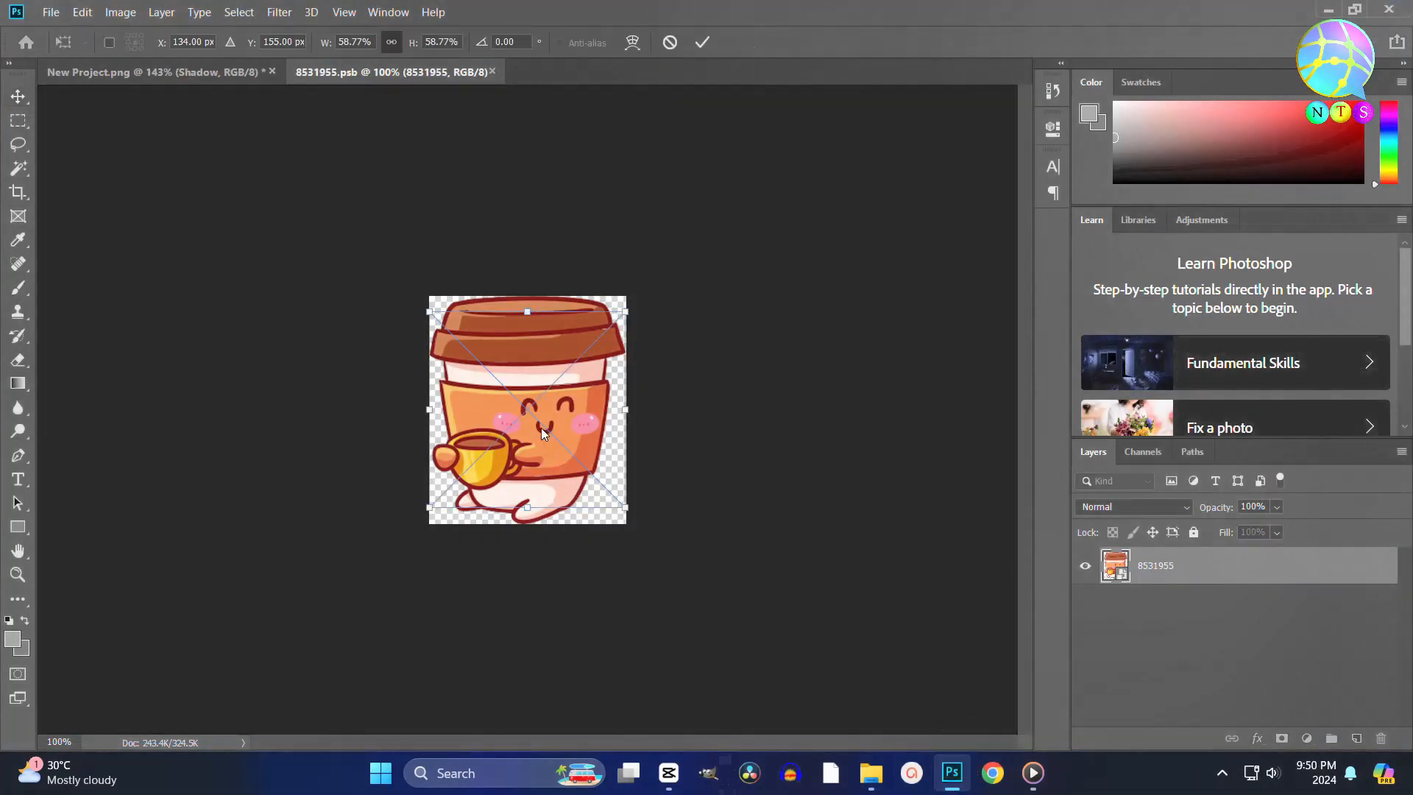
{"action": "left_click", "coordinate": [702, 43]}
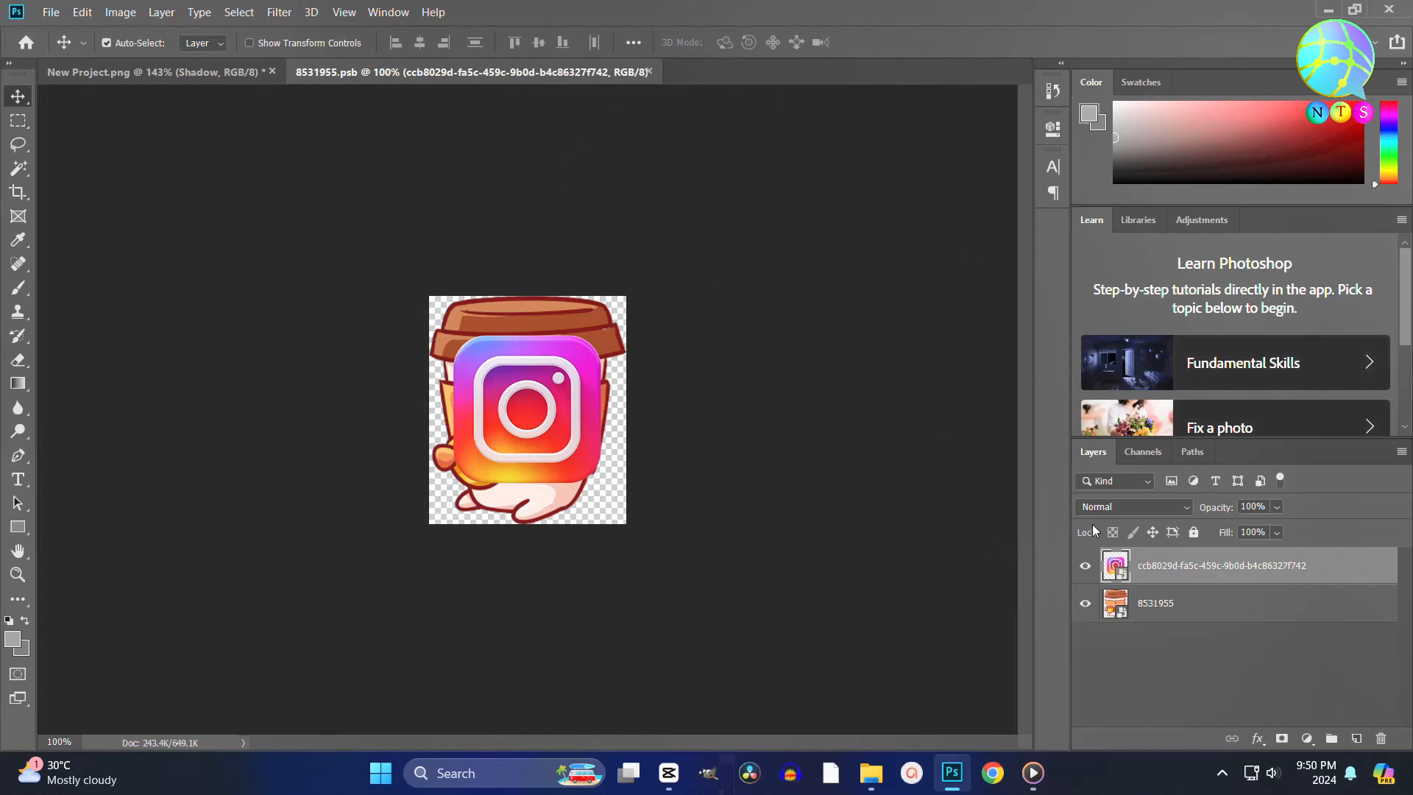
Hide the original coffee cup layer in the smart object, then save and close 8531955.psb
{"action": "left_click", "coordinate": [1085, 604]}
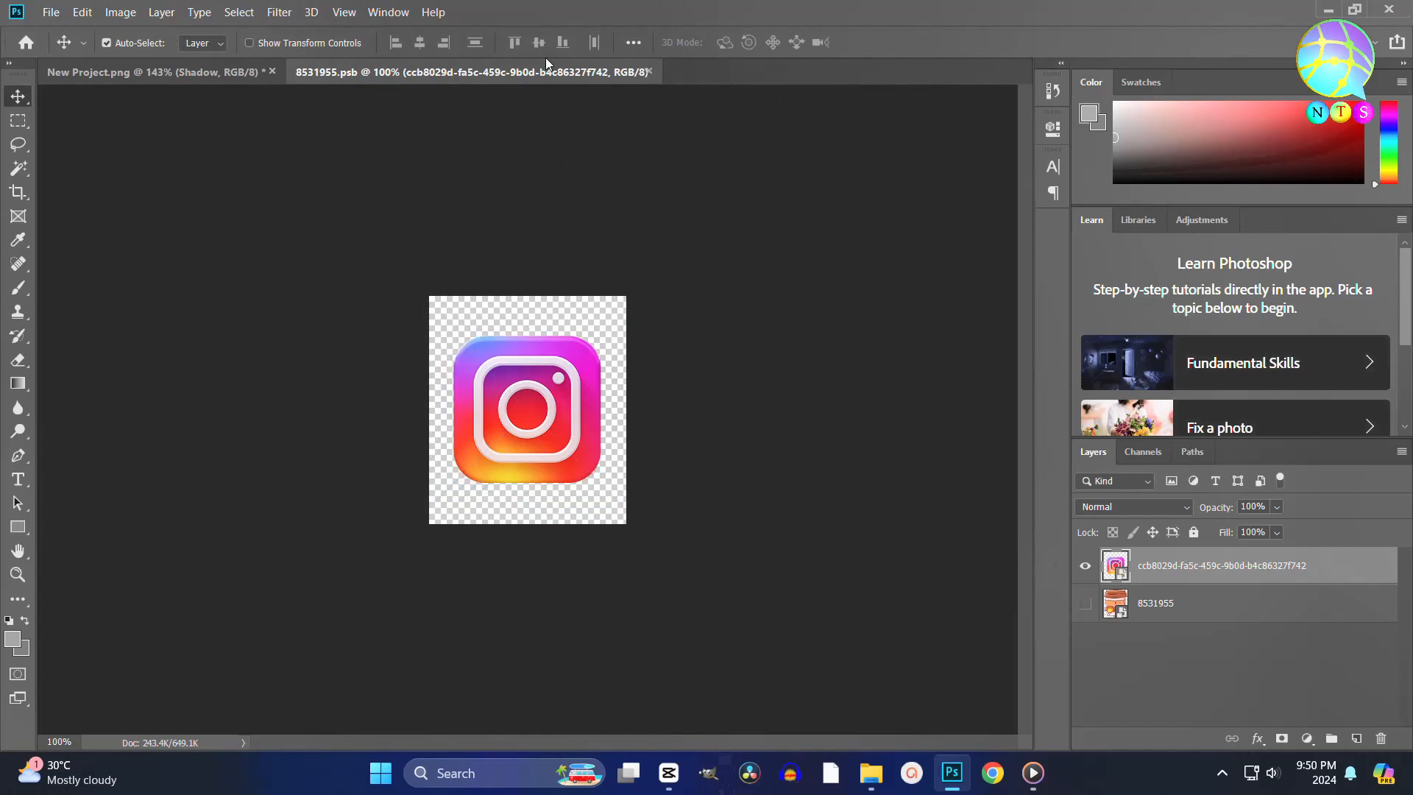
{"action": "left_click", "coordinate": [649, 72]}
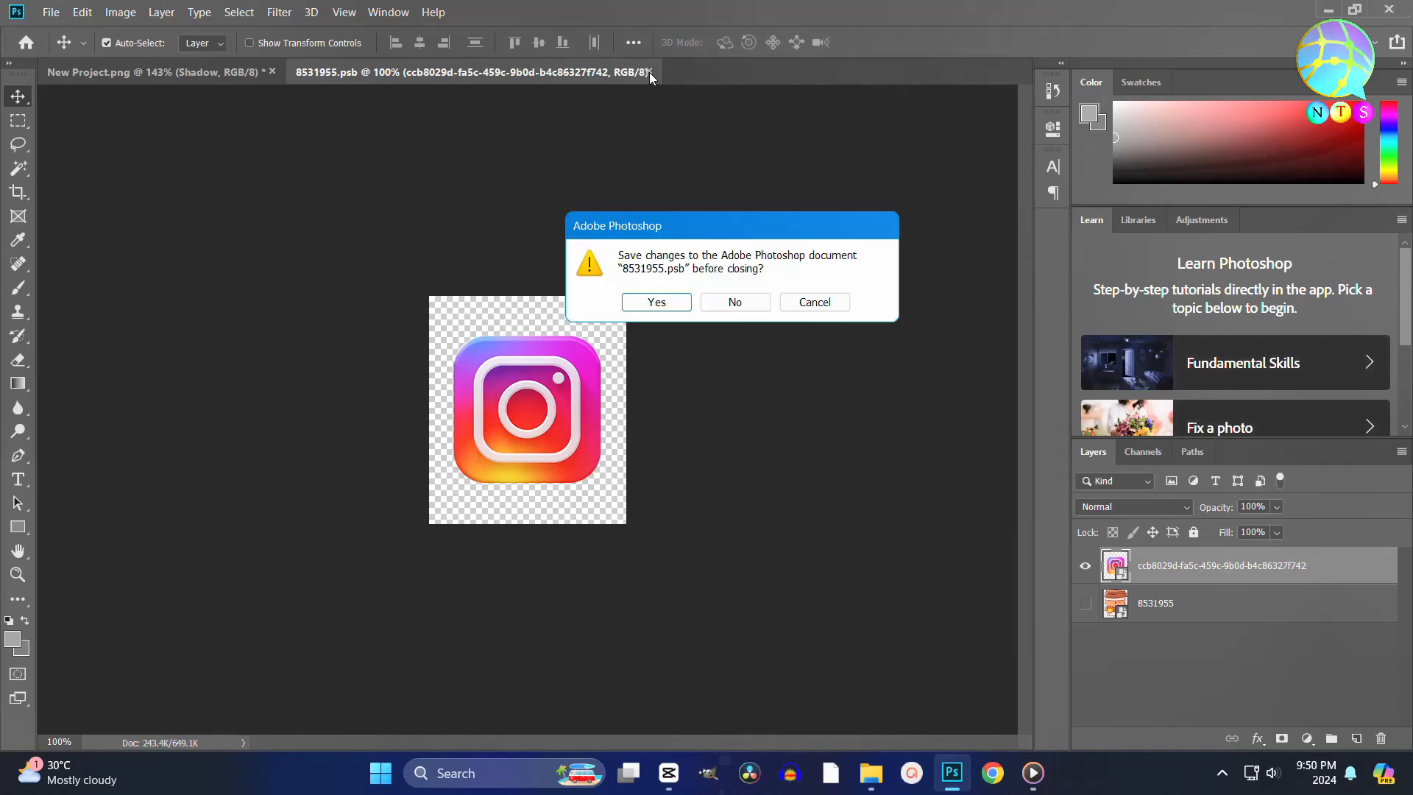
{"action": "left_click", "coordinate": [657, 303]}
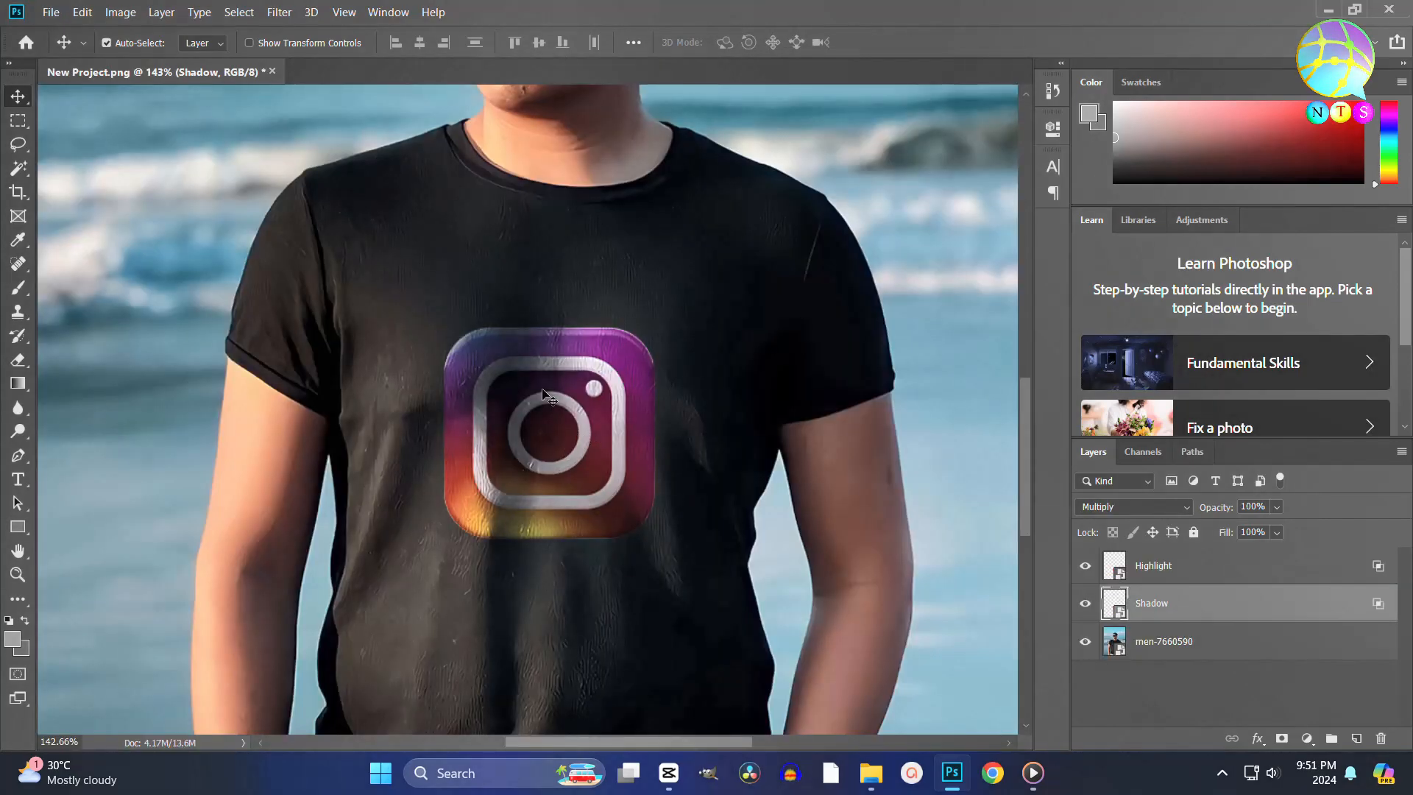
Readjust the Highlight layer's black Blend If sliders to 1/53 for This Layer and 2/26 for Underlying Layer
{"action": "left_click", "coordinate": [548, 425]}
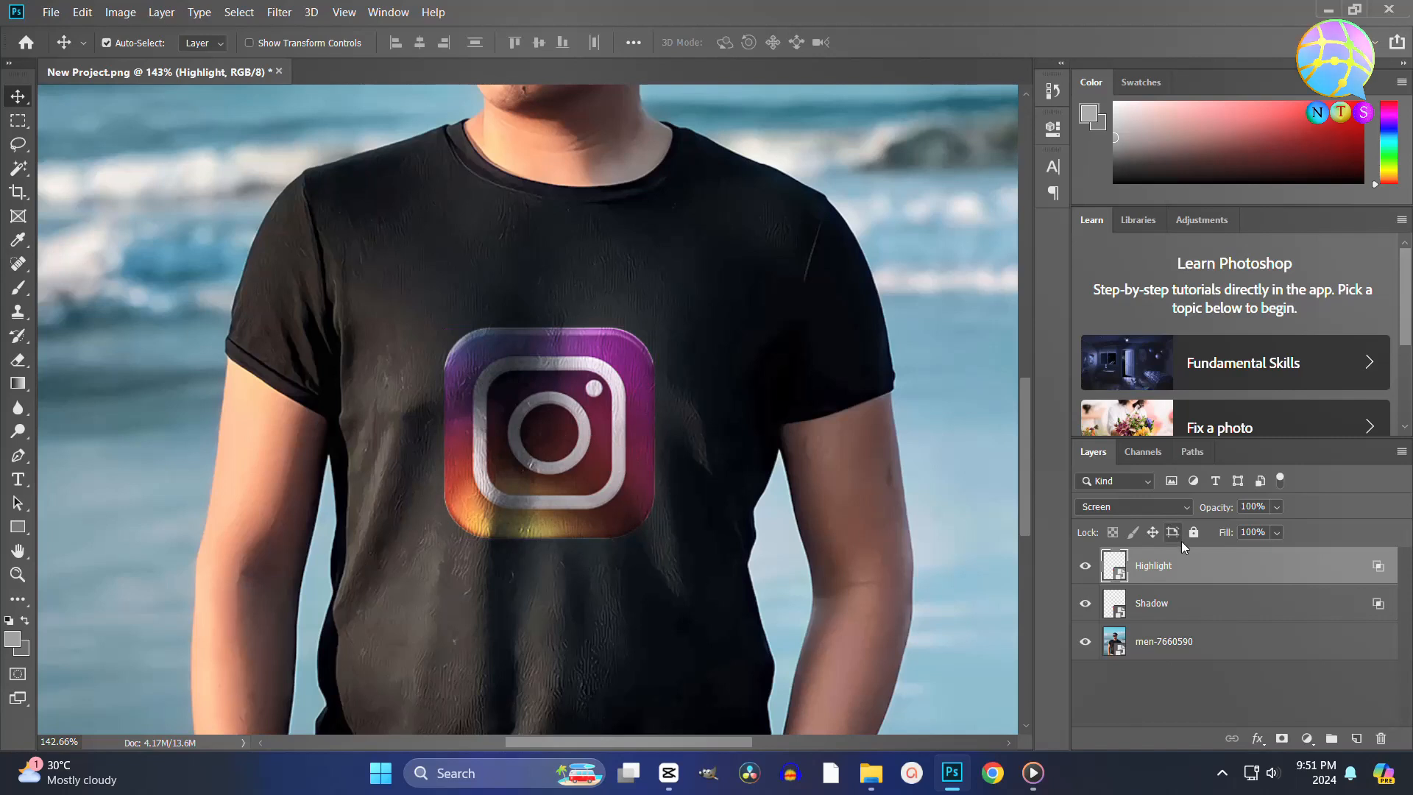
{"action": "double_click", "coordinate": [1223, 574]}
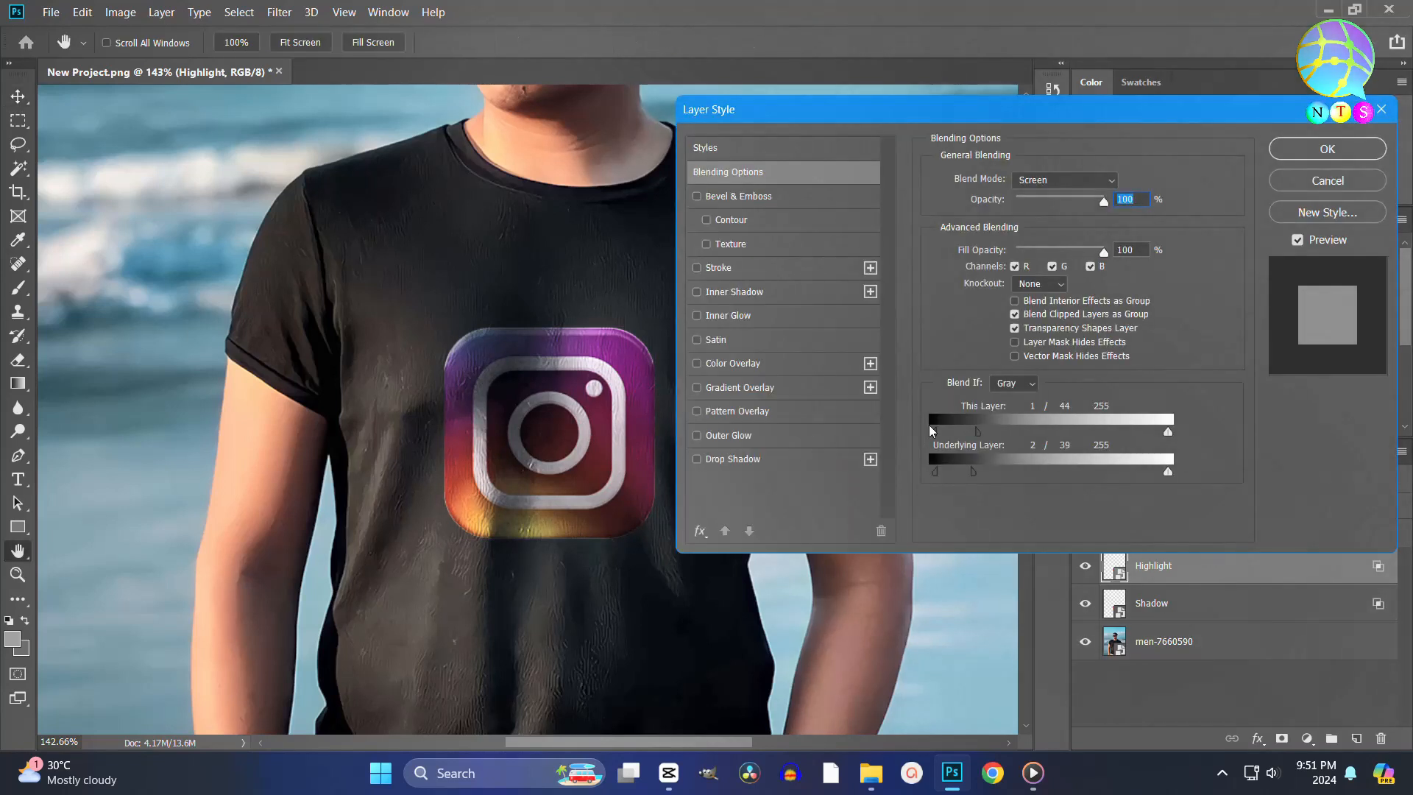
{"action": "left_click_drag", "start_coordinate": [978, 432], "coordinate": [962, 472]}
{"action": "left_click_drag", "start_coordinate": [1190, 109], "coordinate": [1178, 115]}
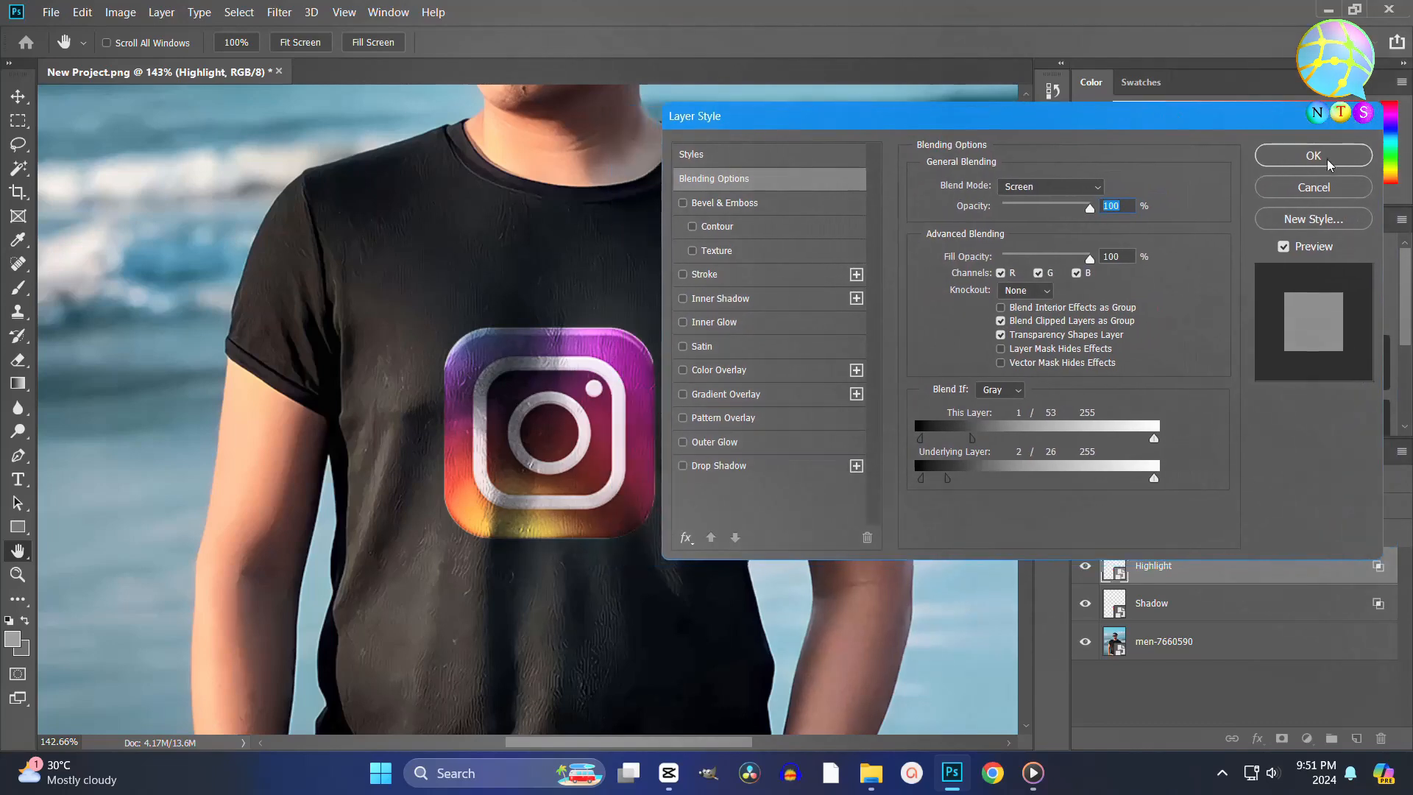
{"action": "left_click", "coordinate": [1327, 161]}
{"action": "scroll", "coordinate": [574, 450], "scroll_direction": "up", "scroll_amount": 3}
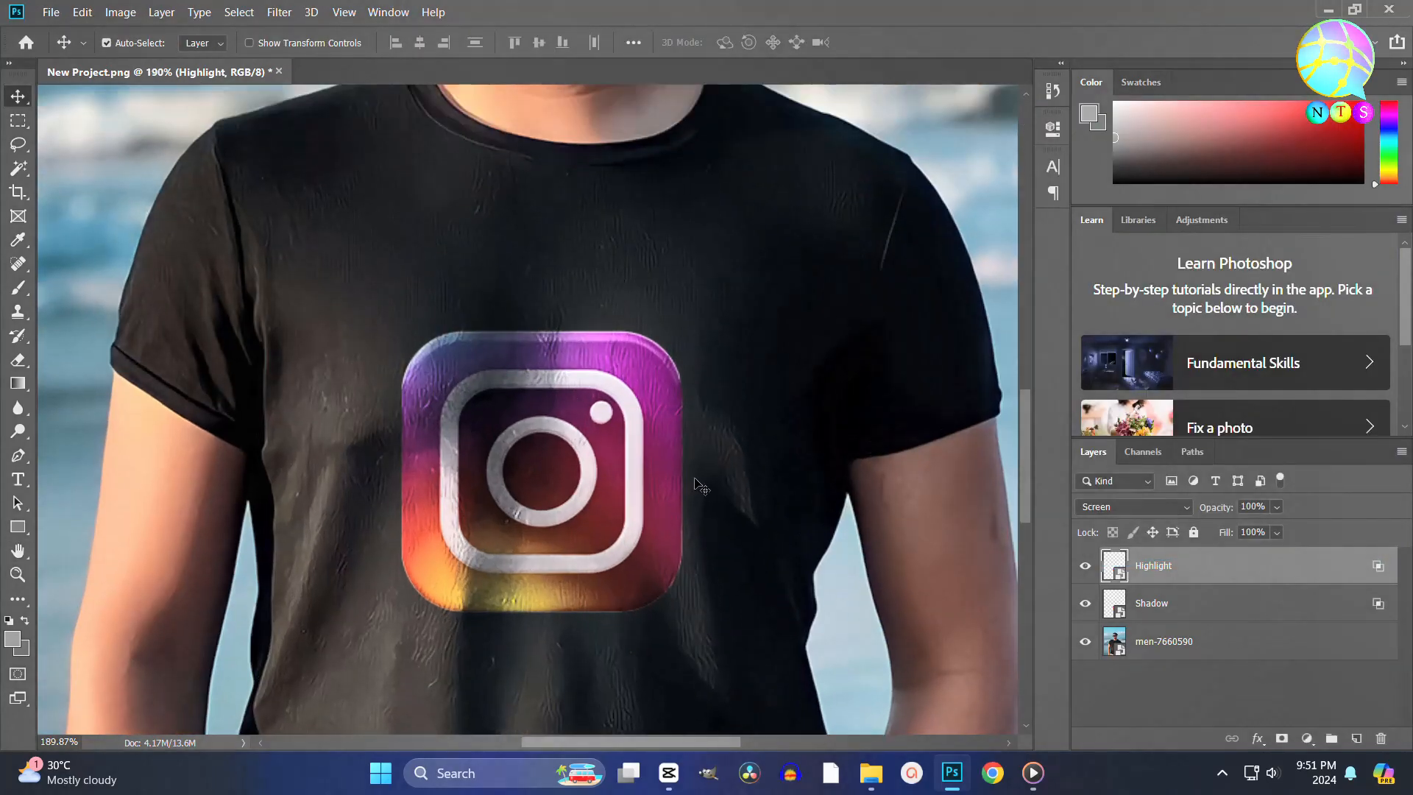
{"action": "scroll", "coordinate": [602, 359], "scroll_direction": "down", "scroll_amount": 4}
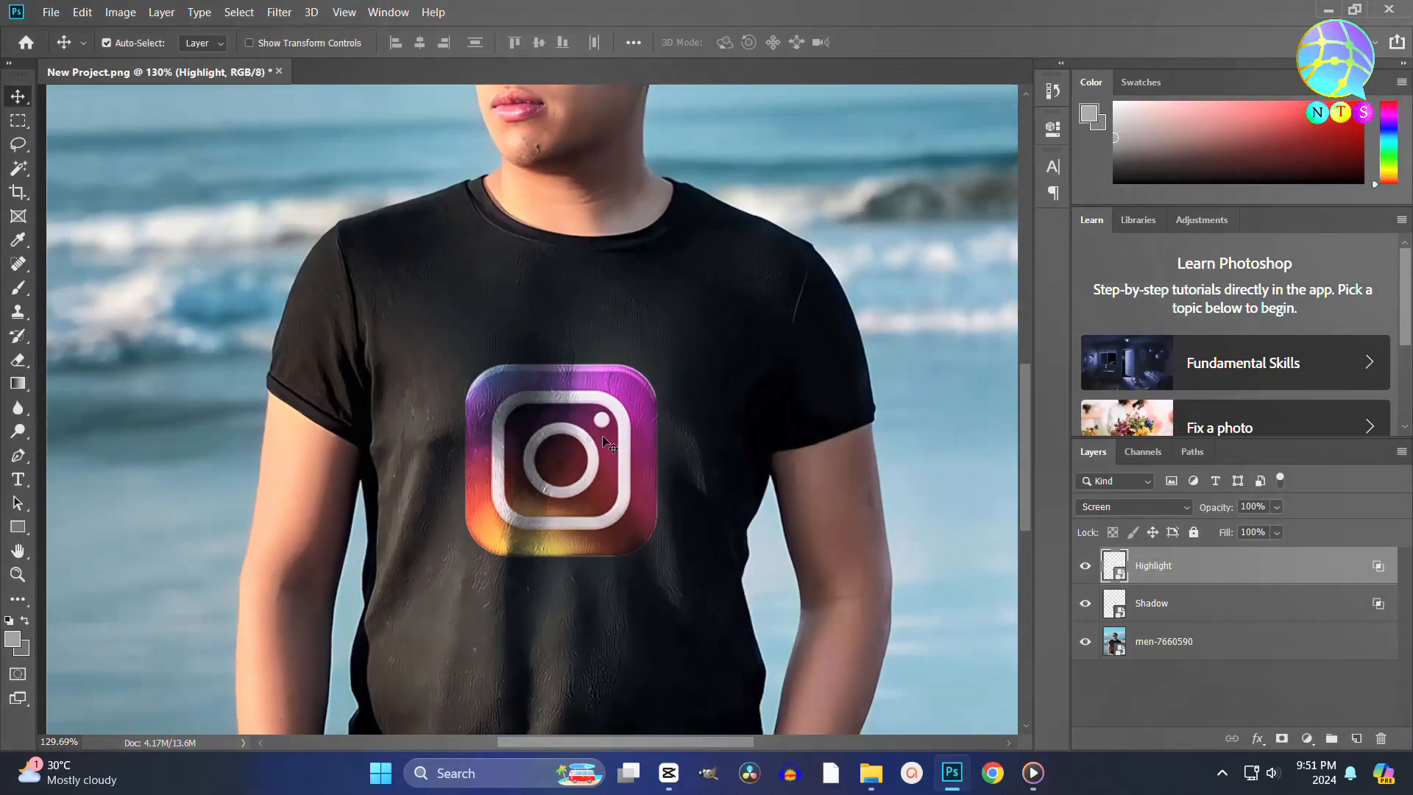
{"action": "scroll", "coordinate": [597, 465], "scroll_direction": "down", "scroll_amount": 1}
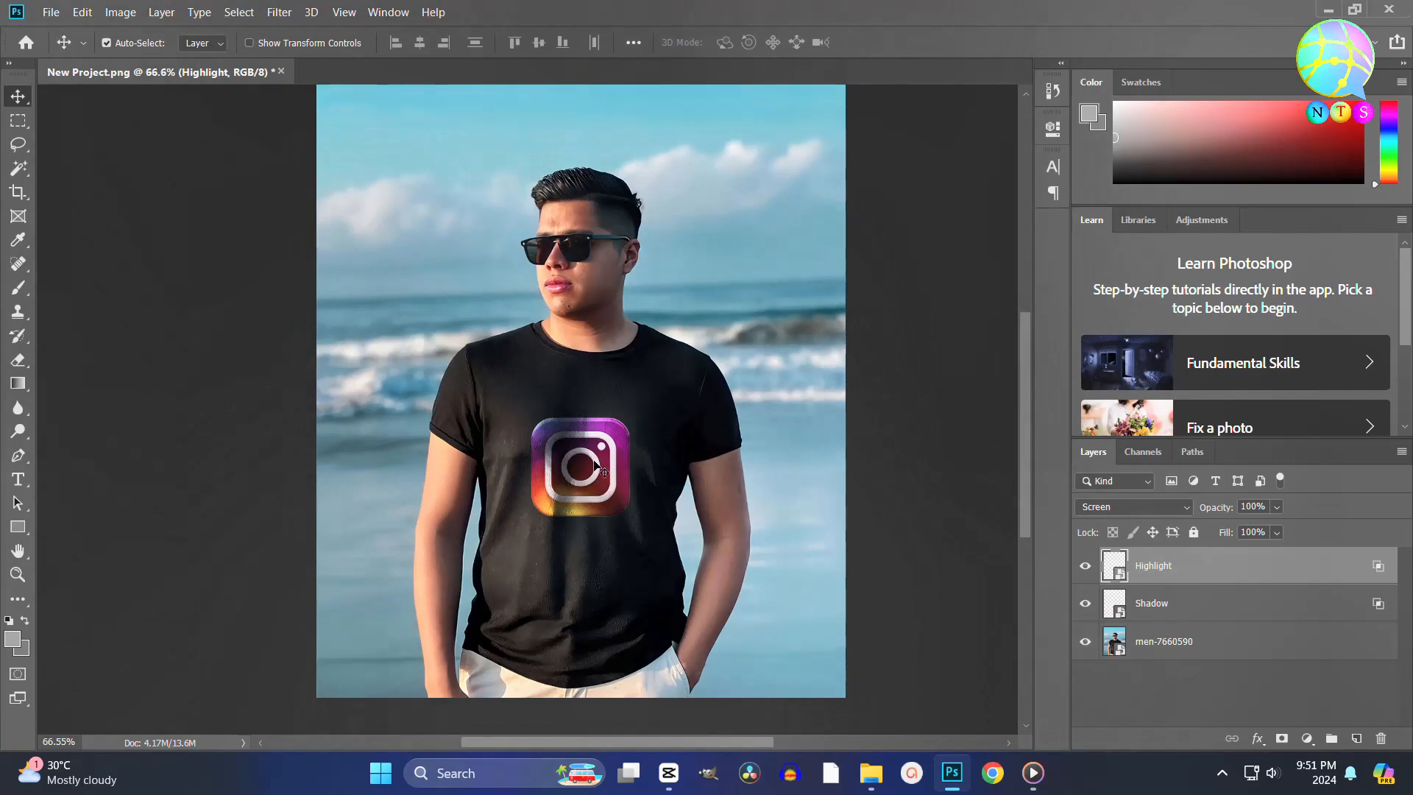
{"action": "scroll", "coordinate": [594, 464], "scroll_direction": "down", "scroll_amount": 1}
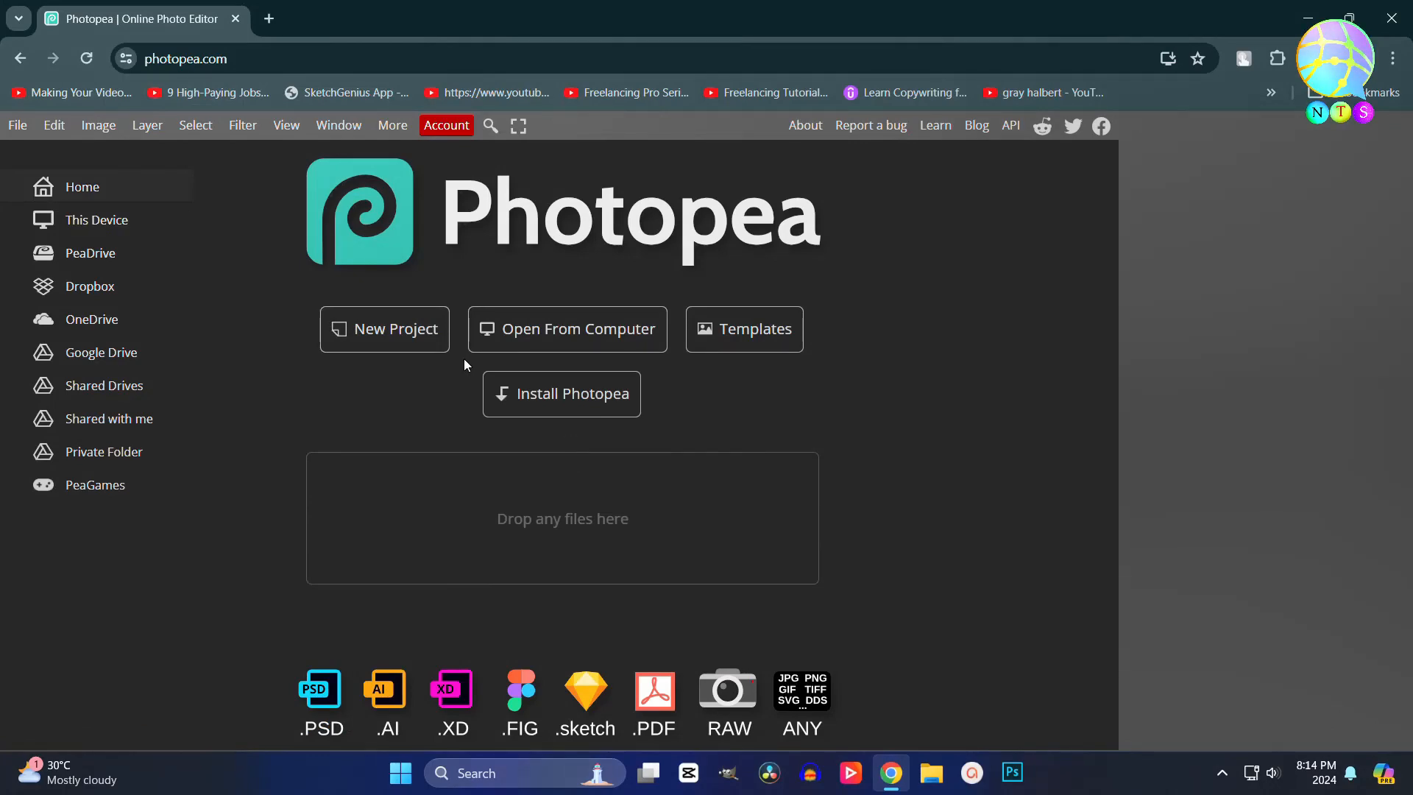
Switch to Photopea, create a 1080 × 1350 px project, and place the men-7660590 photo enlarged to fill the canvas
{"action": "left_click", "coordinate": [372, 328]}
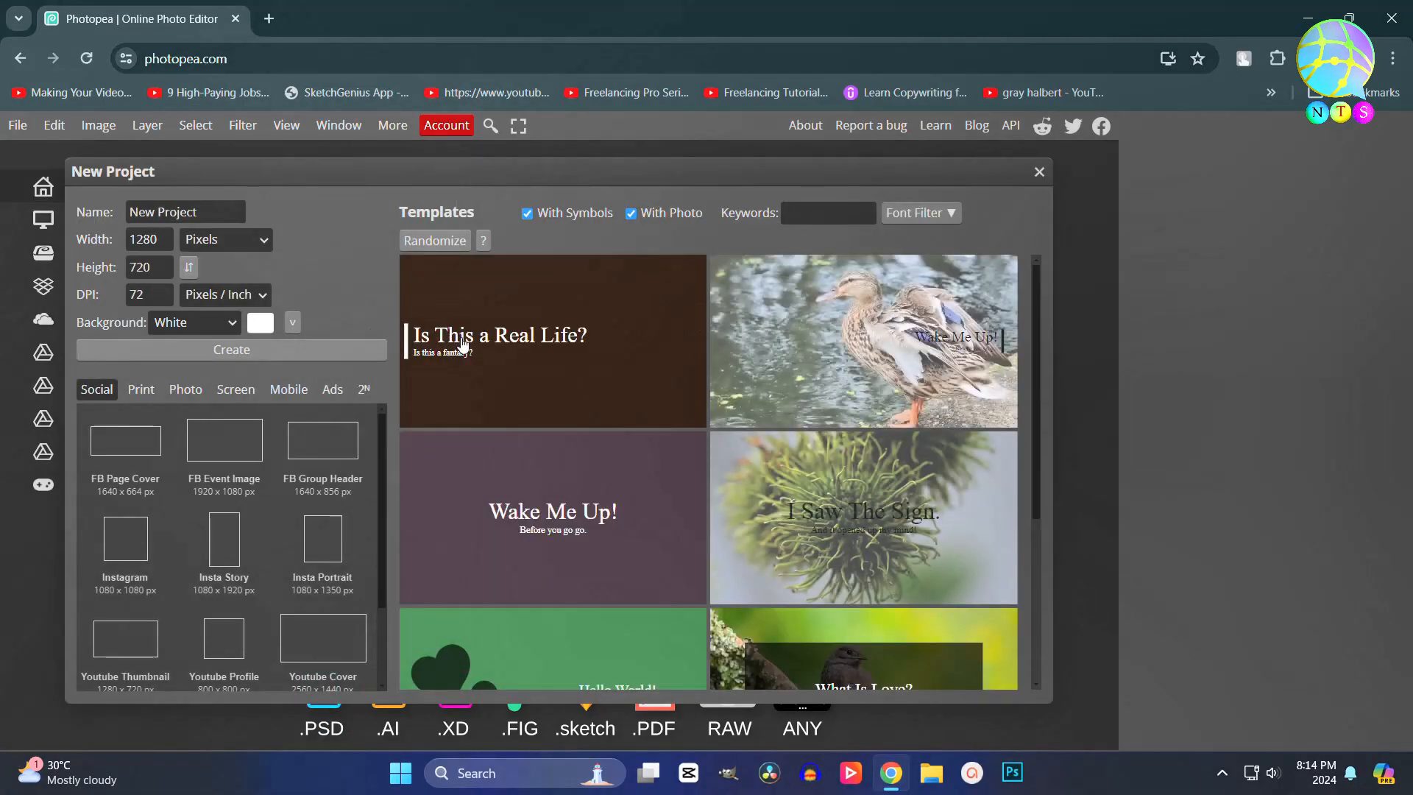
{"action": "left_click", "coordinate": [269, 348]}
{"action": "left_click_drag", "start_coordinate": [1231, 214], "coordinate": [333, 307]}
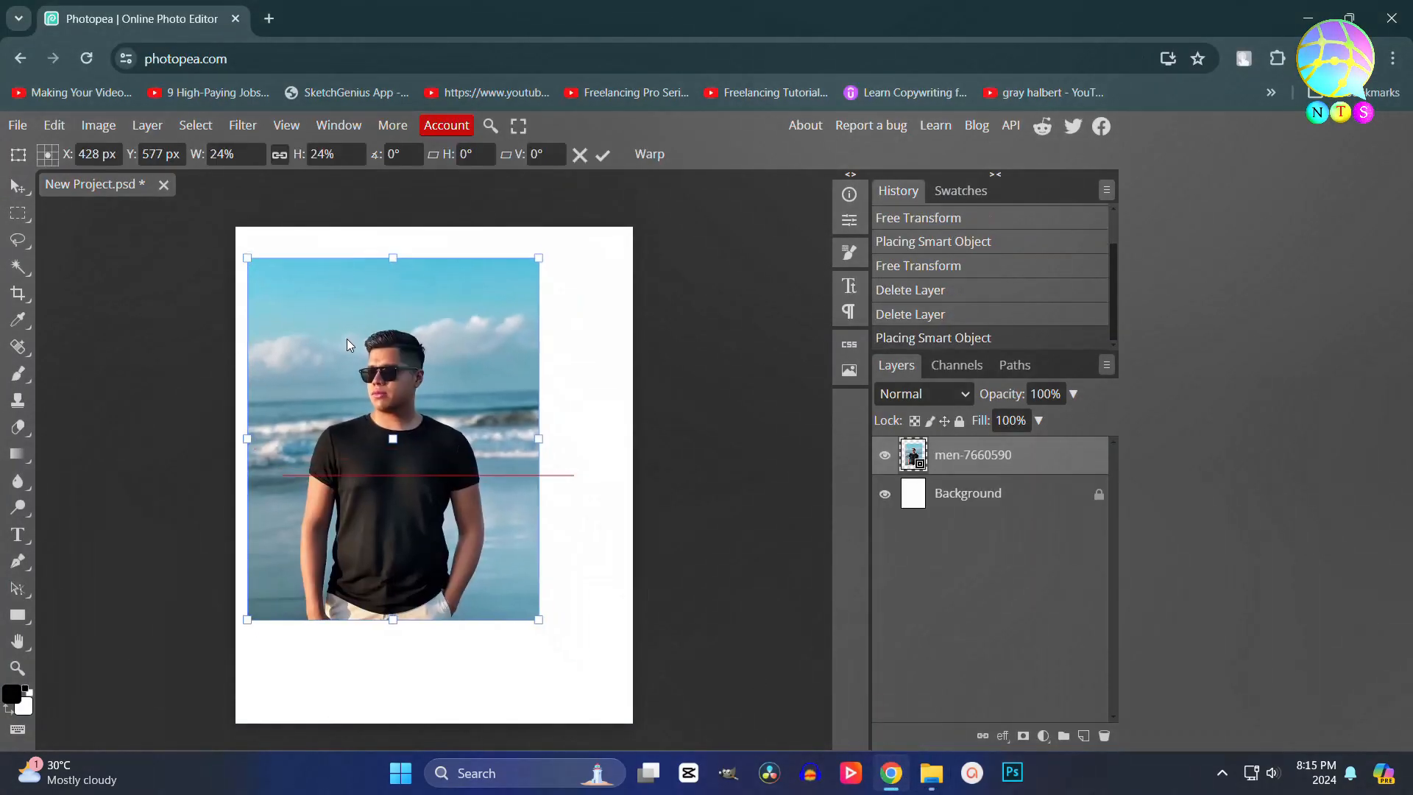
{"action": "left_click_drag", "start_coordinate": [528, 589], "coordinate": [644, 729]}
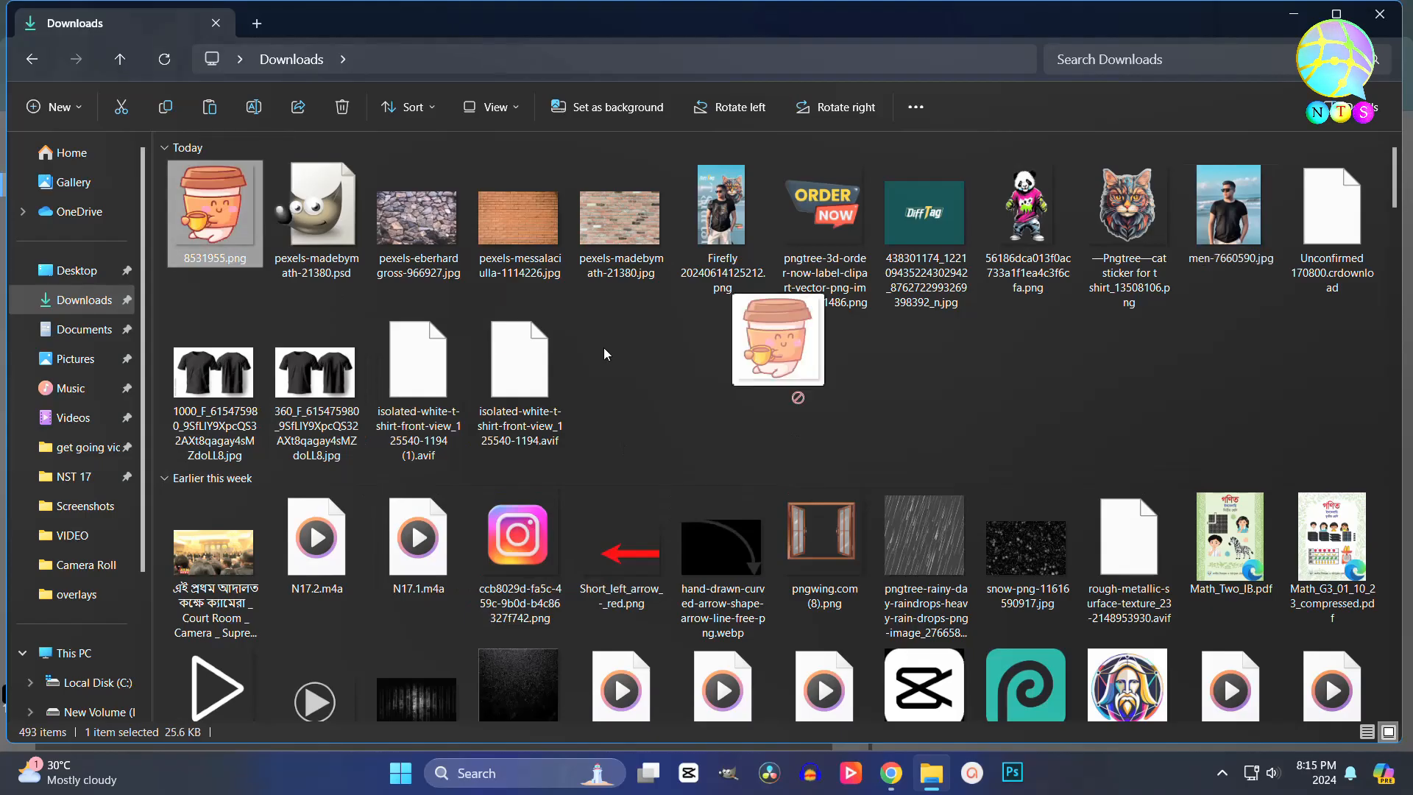
Place the 8531955.png coffee cup image, scaled down and centred on the chest of the black T-shirt
{"action": "left_click_drag", "start_coordinate": [778, 381], "coordinate": [426, 520]}
{"action": "left_click_drag", "start_coordinate": [441, 491], "coordinate": [448, 588]}
{"action": "left_click_drag", "start_coordinate": [512, 500], "coordinate": [495, 517]}
{"action": "left_click_drag", "start_coordinate": [445, 569], "coordinate": [453, 543]}
{"action": "left_click_drag", "start_coordinate": [511, 634], "coordinate": [510, 635]}
{"action": "left_click_drag", "start_coordinate": [440, 552], "coordinate": [437, 559]}
{"action": "key", "text": "Return"}
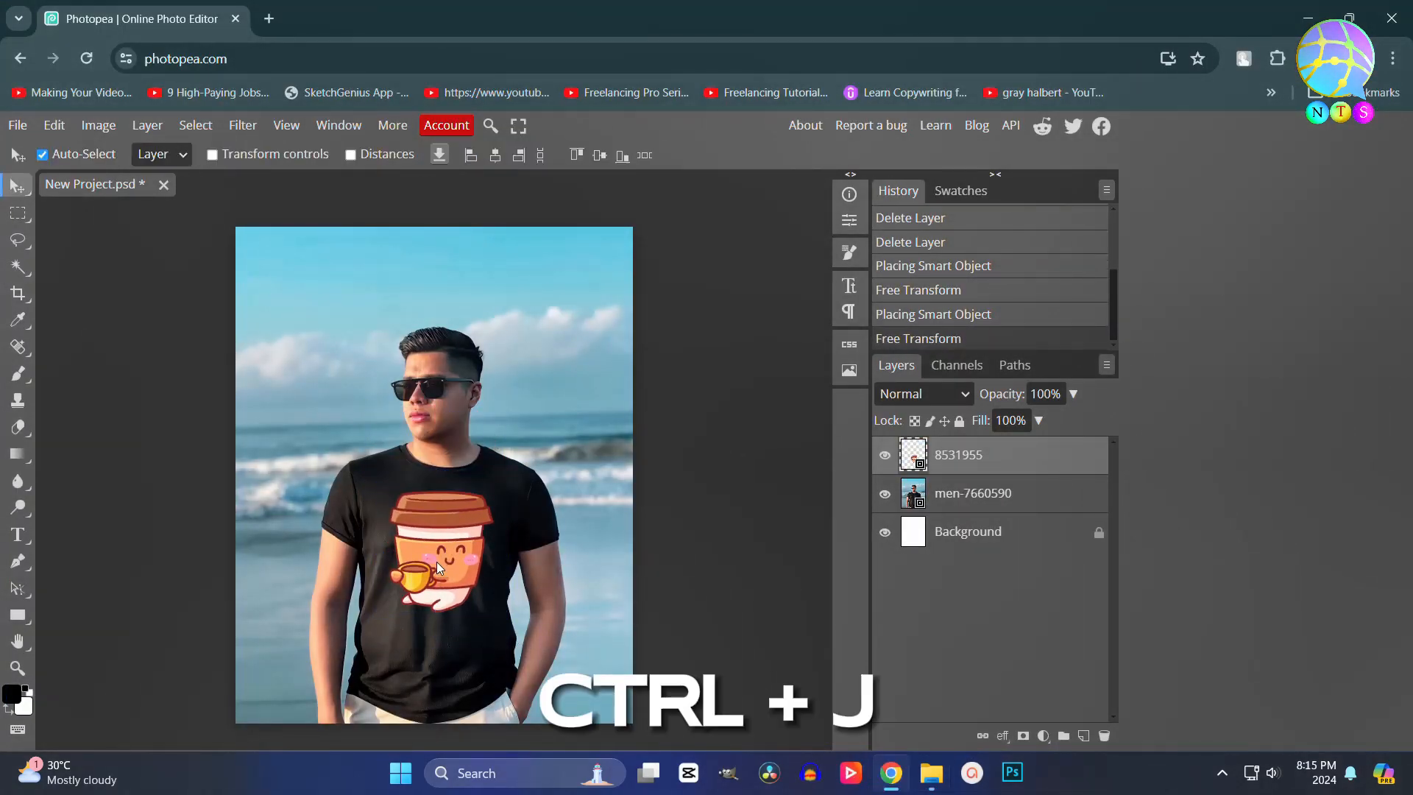
Duplicate the coffee cup layer, and rename the original layer as shadow and the copy as highlight
{"action": "scroll", "coordinate": [436, 562], "scroll_direction": "up", "scroll_amount": 5}
{"action": "key", "text": "ctrl+j"}
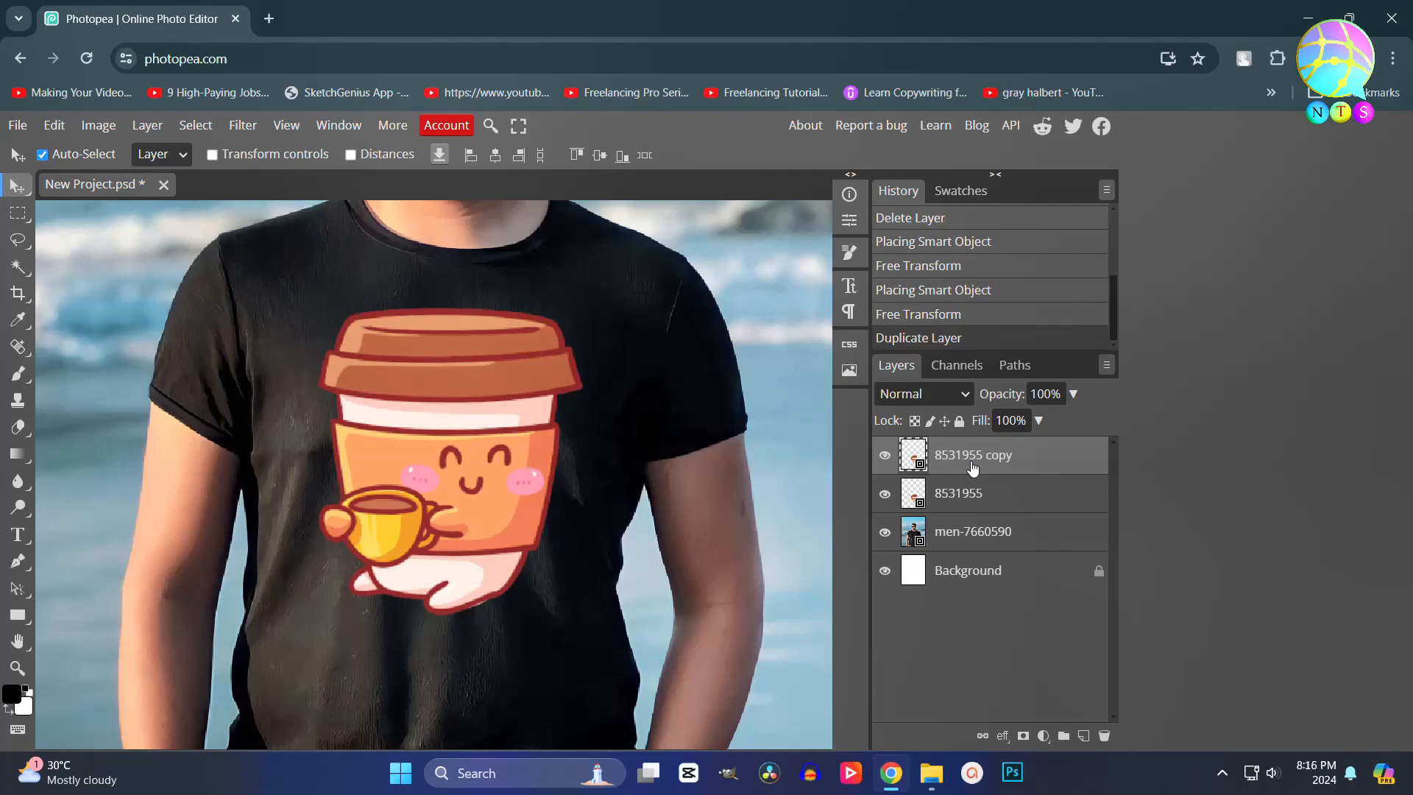
{"action": "double_click", "coordinate": [942, 496]}
{"action": "type", "text": "shadow"}
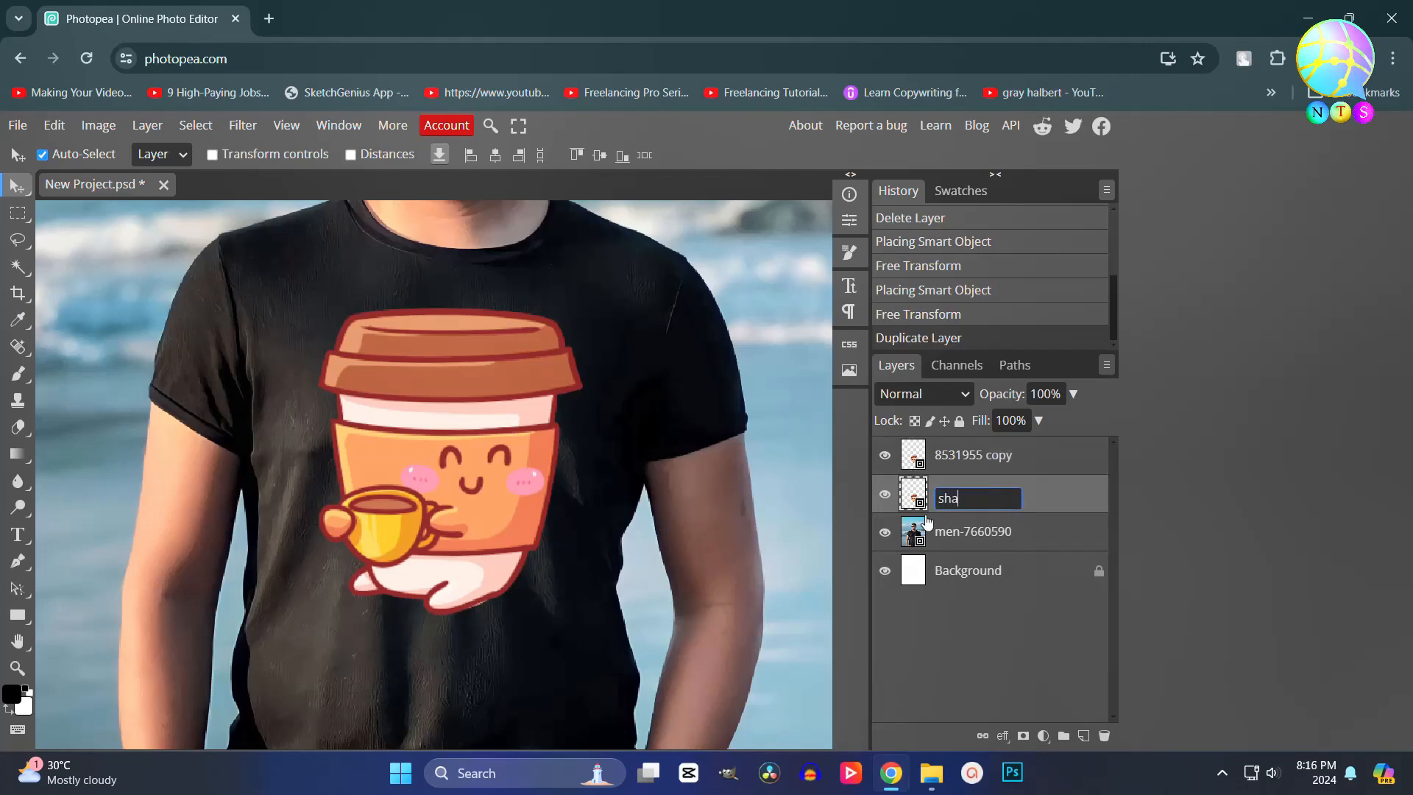
{"action": "left_click", "coordinate": [976, 456]}
{"action": "double_click", "coordinate": [977, 454]}
{"action": "type", "text": "ho"}
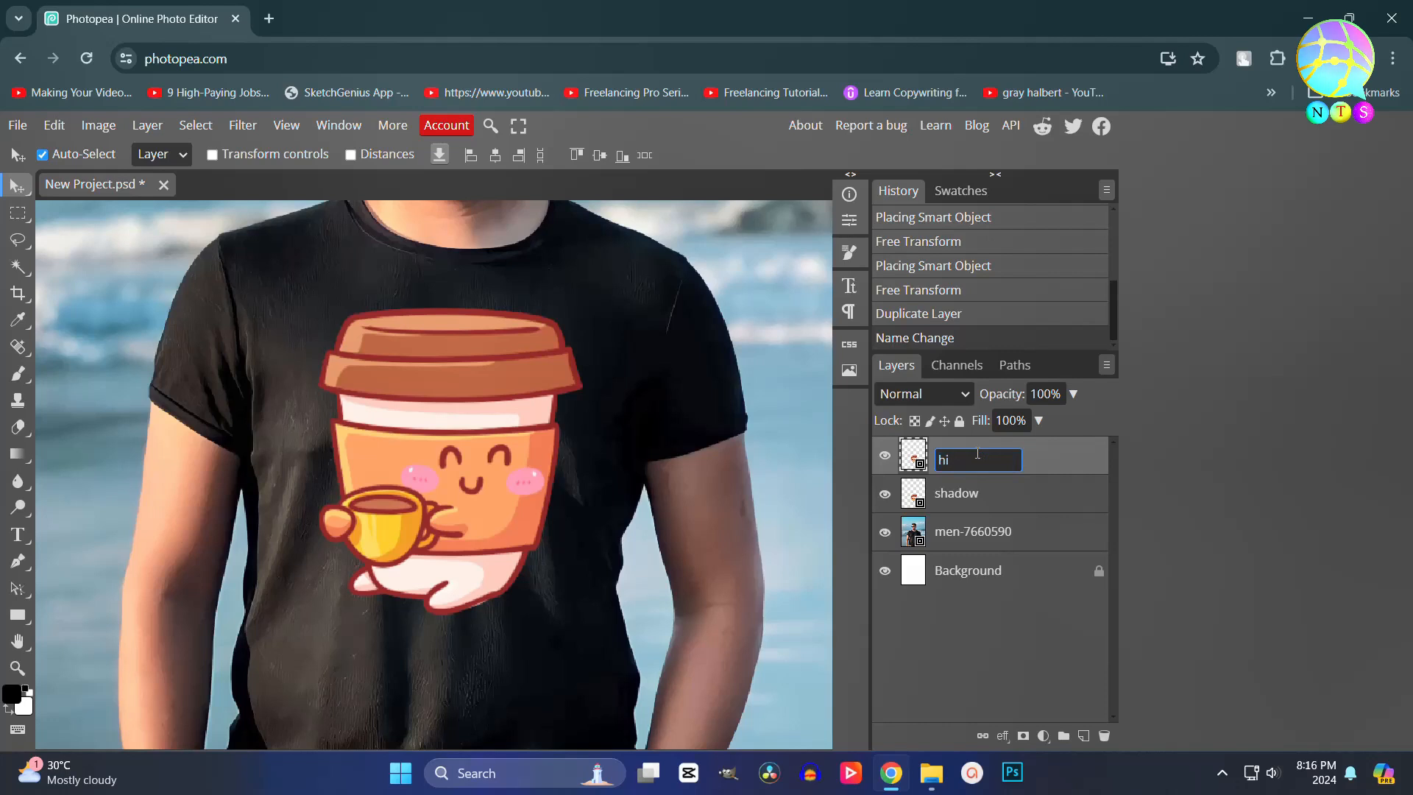
{"action": "type", "text": "ghlight"}
Hide the highlight layer and set the shadow layer's blend mode to Multiply
{"action": "left_click", "coordinate": [979, 494]}
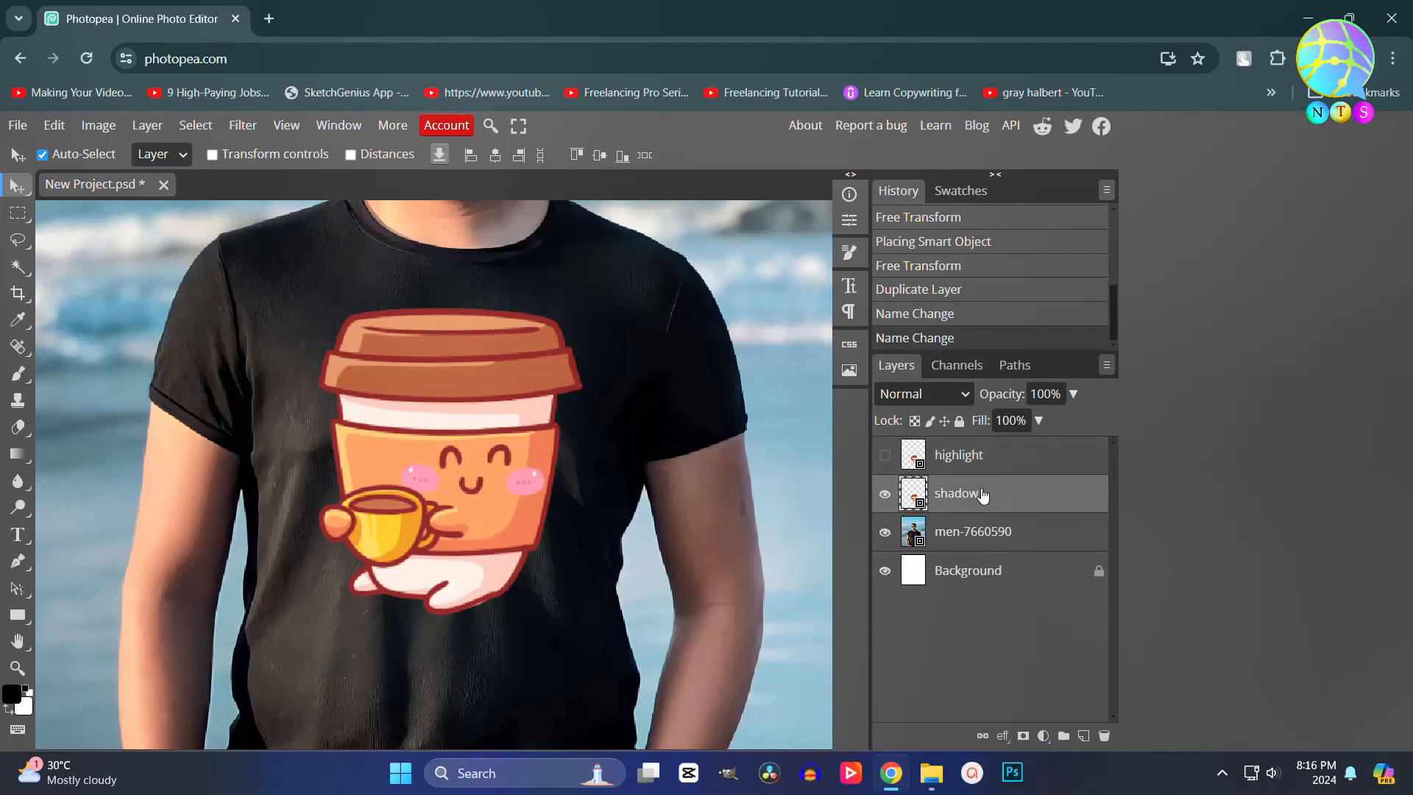
{"action": "left_click", "coordinate": [929, 396]}
{"action": "left_click", "coordinate": [904, 481]}
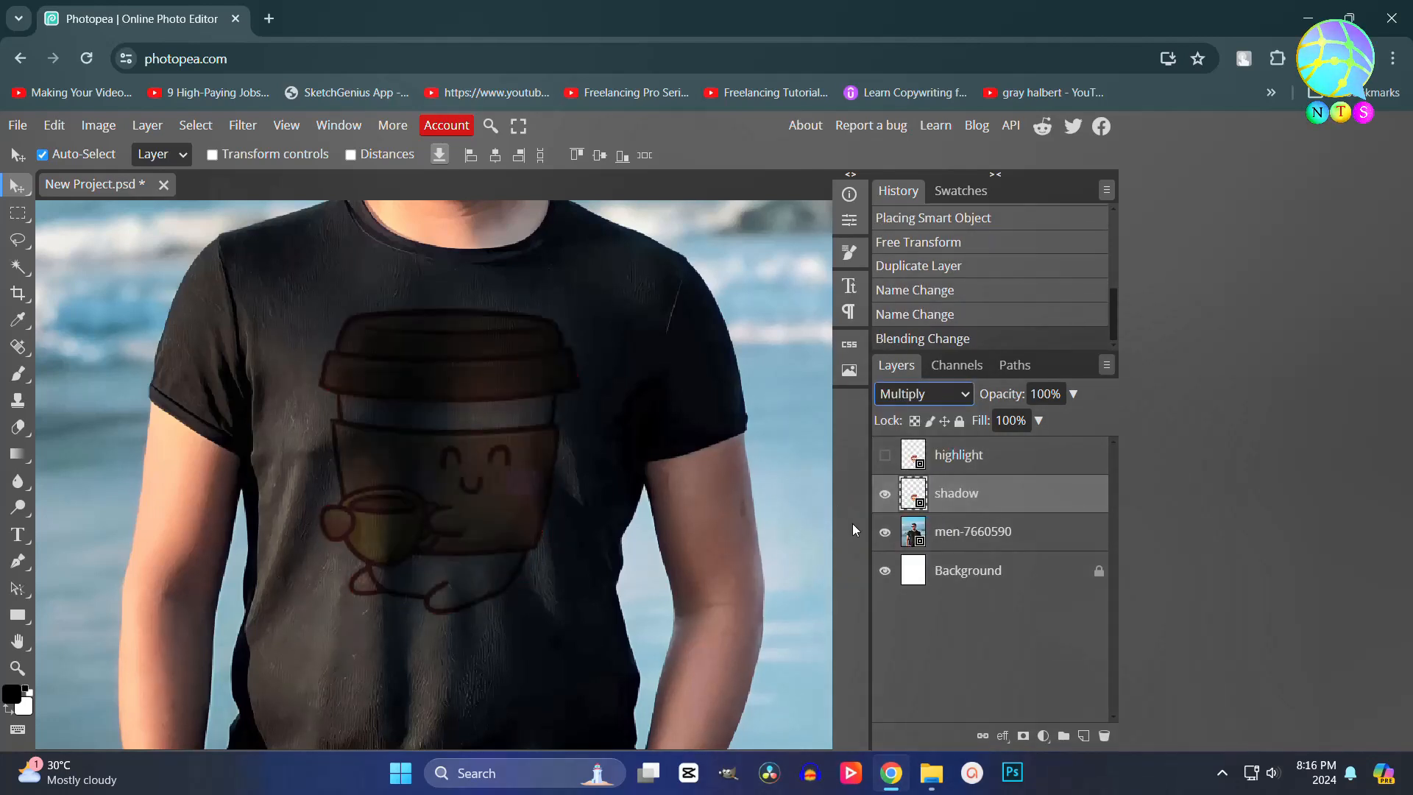
Split the shadow layer's white Blend If sliders to 142/252 for Current Layer and about 207/255 for Background
{"action": "double_click", "coordinate": [1070, 510]}
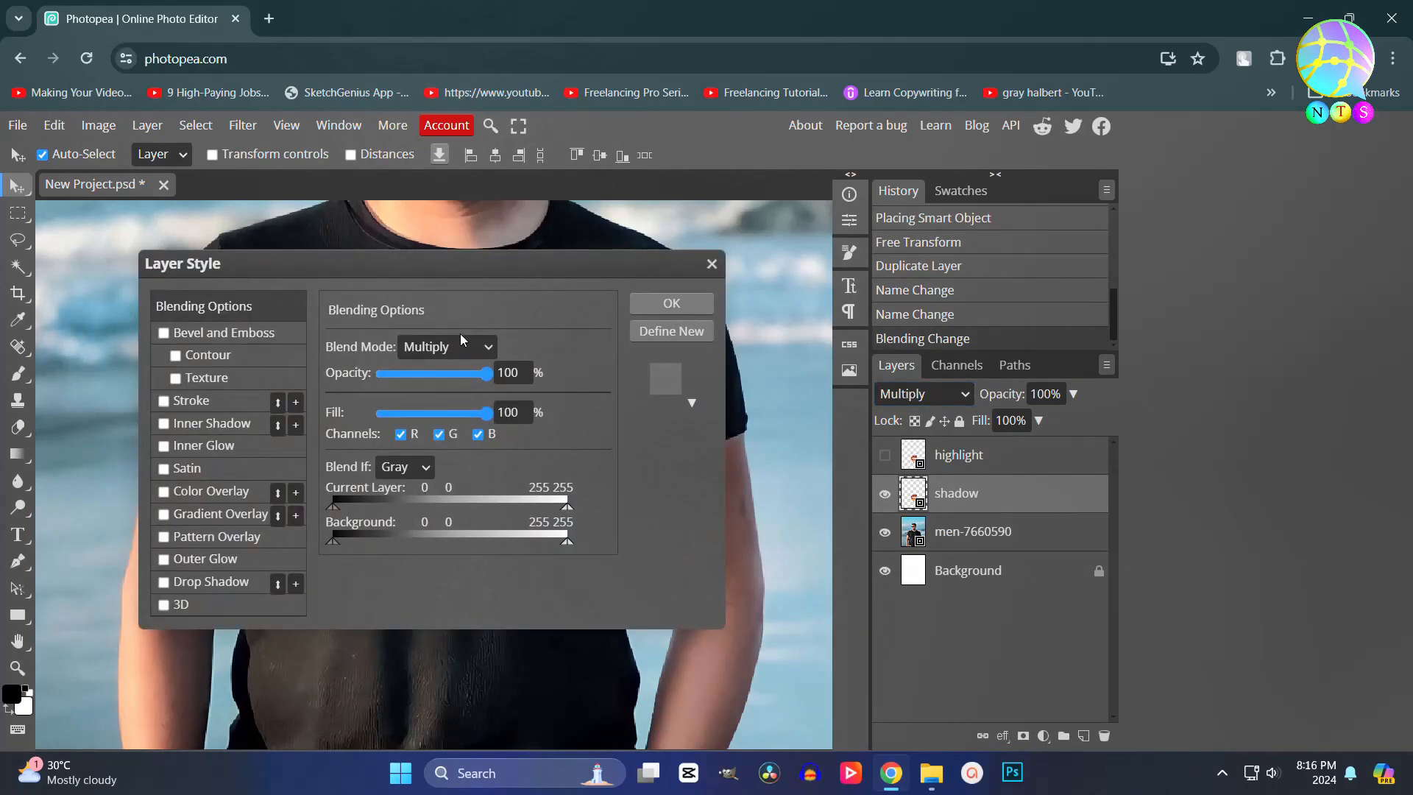
{"action": "left_click_drag", "start_coordinate": [474, 298], "coordinate": [956, 261]}
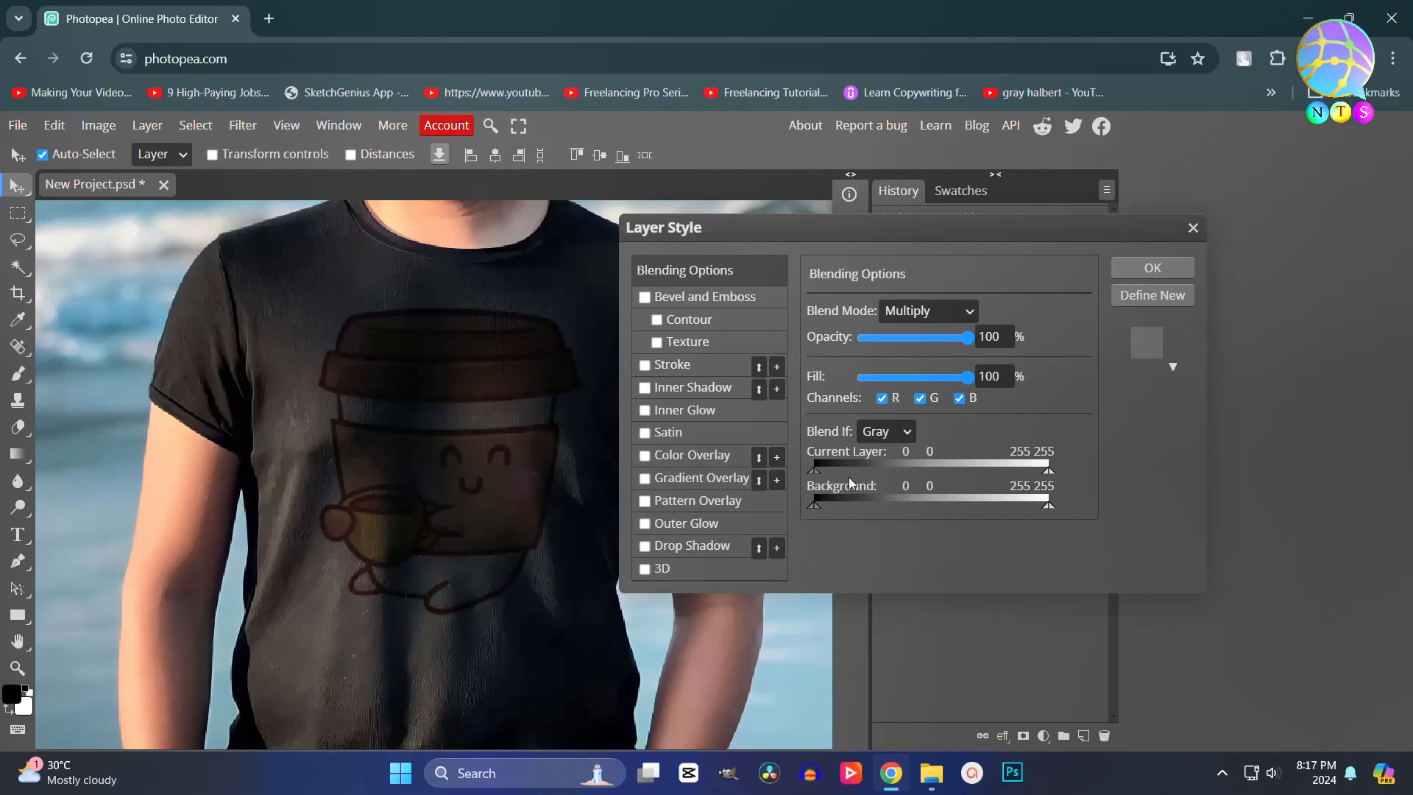
{"action": "left_click_drag", "start_coordinate": [1048, 471], "coordinate": [993, 471]}
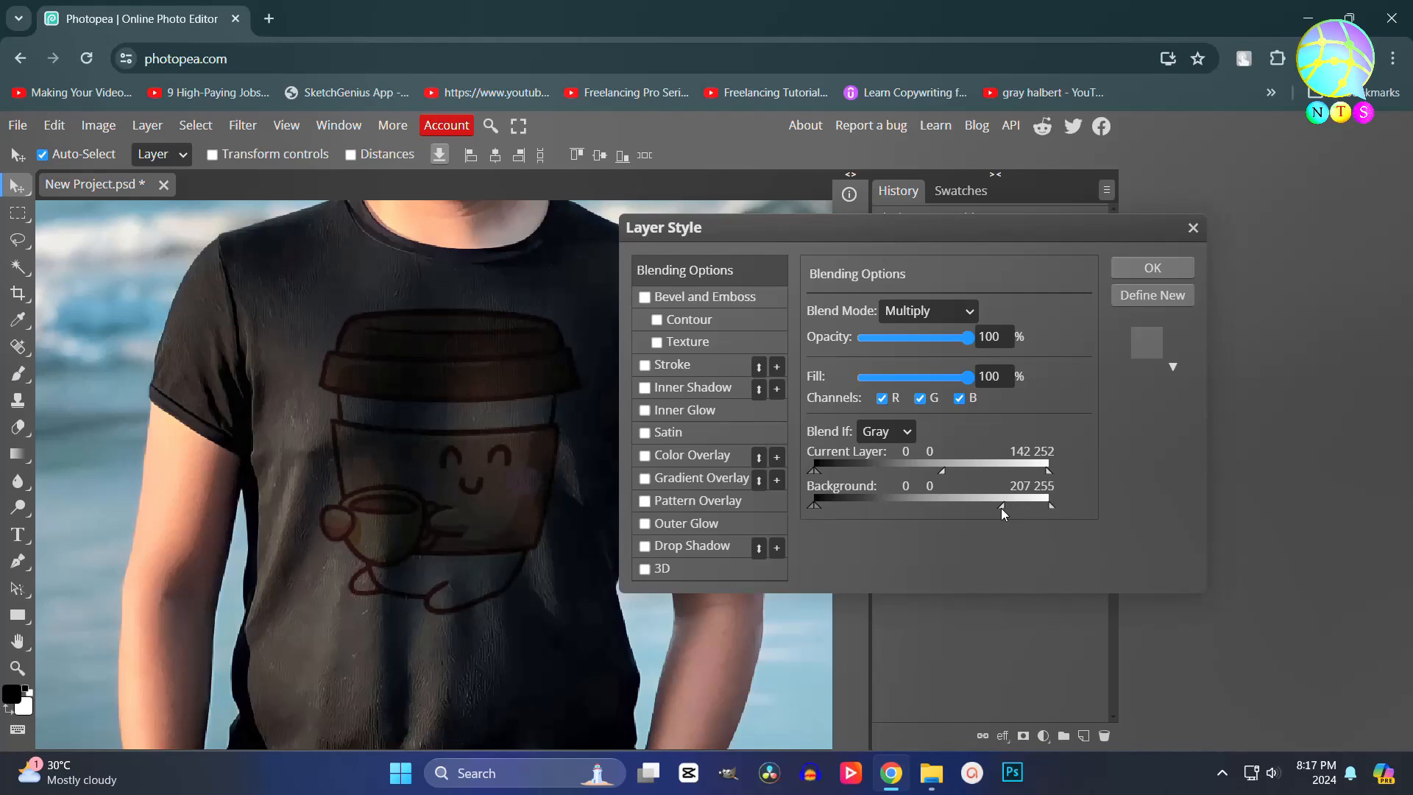
{"action": "left_click", "coordinate": [1177, 267]}
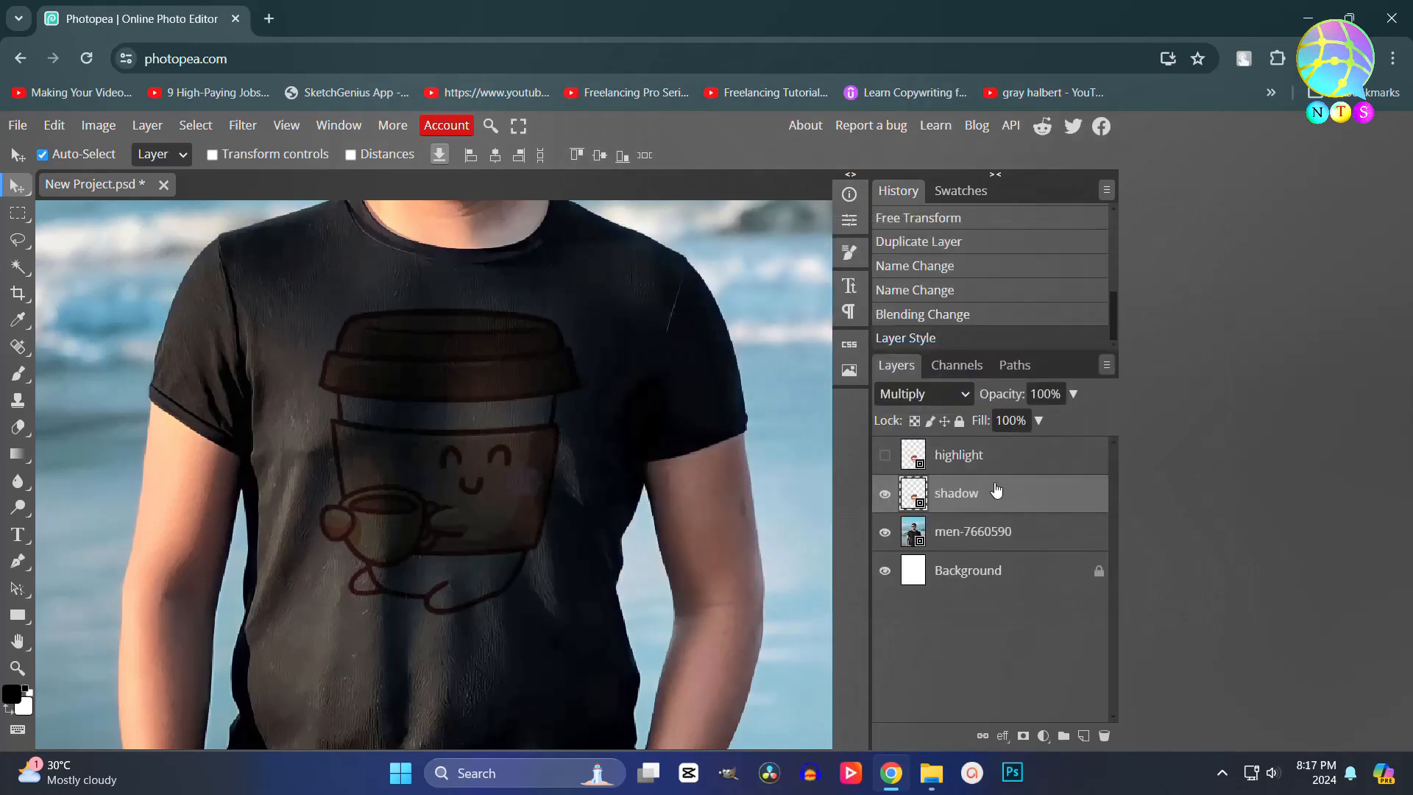
Show the highlight layer and set its blend mode to Screen
{"action": "left_click", "coordinate": [972, 460]}
{"action": "left_click", "coordinate": [885, 455]}
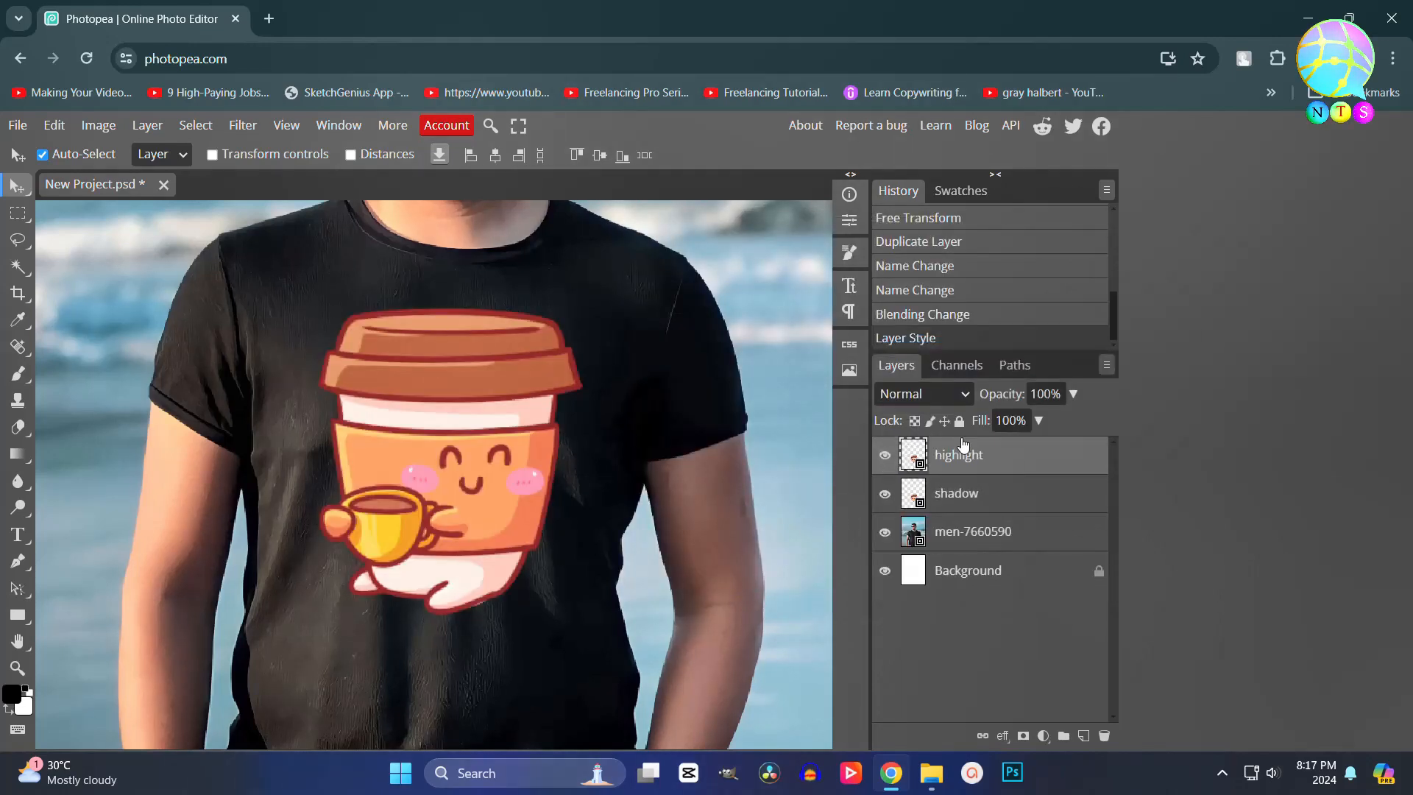
{"action": "left_click", "coordinate": [923, 393]}
{"action": "left_click", "coordinate": [916, 577]}
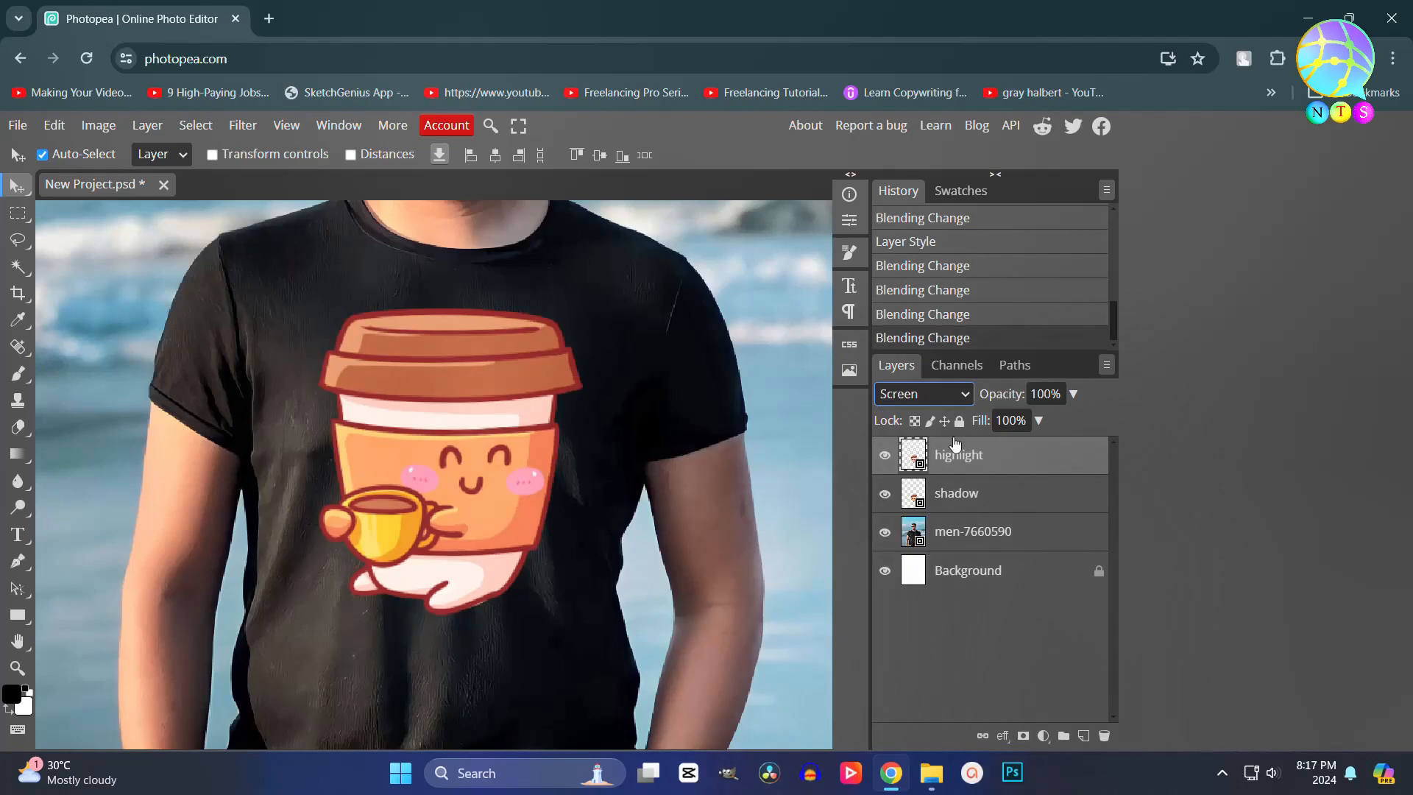
Split the highlight layer's black Blend If sliders to 0/150 for Current Layer, and adjust the black Background slider to bring through the shirt texture
{"action": "double_click", "coordinate": [1014, 464]}
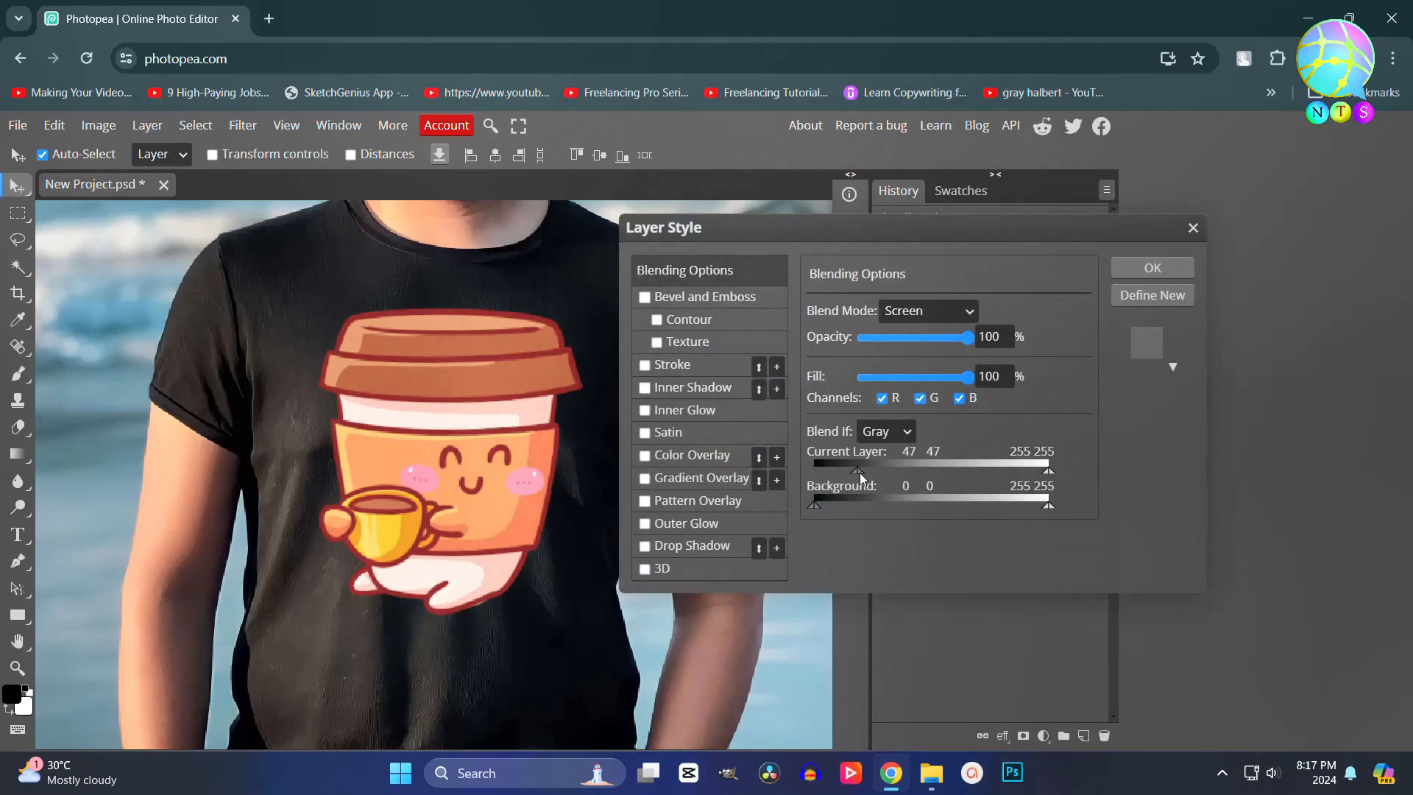
{"action": "left_click_drag", "start_coordinate": [815, 471], "coordinate": [952, 471]}
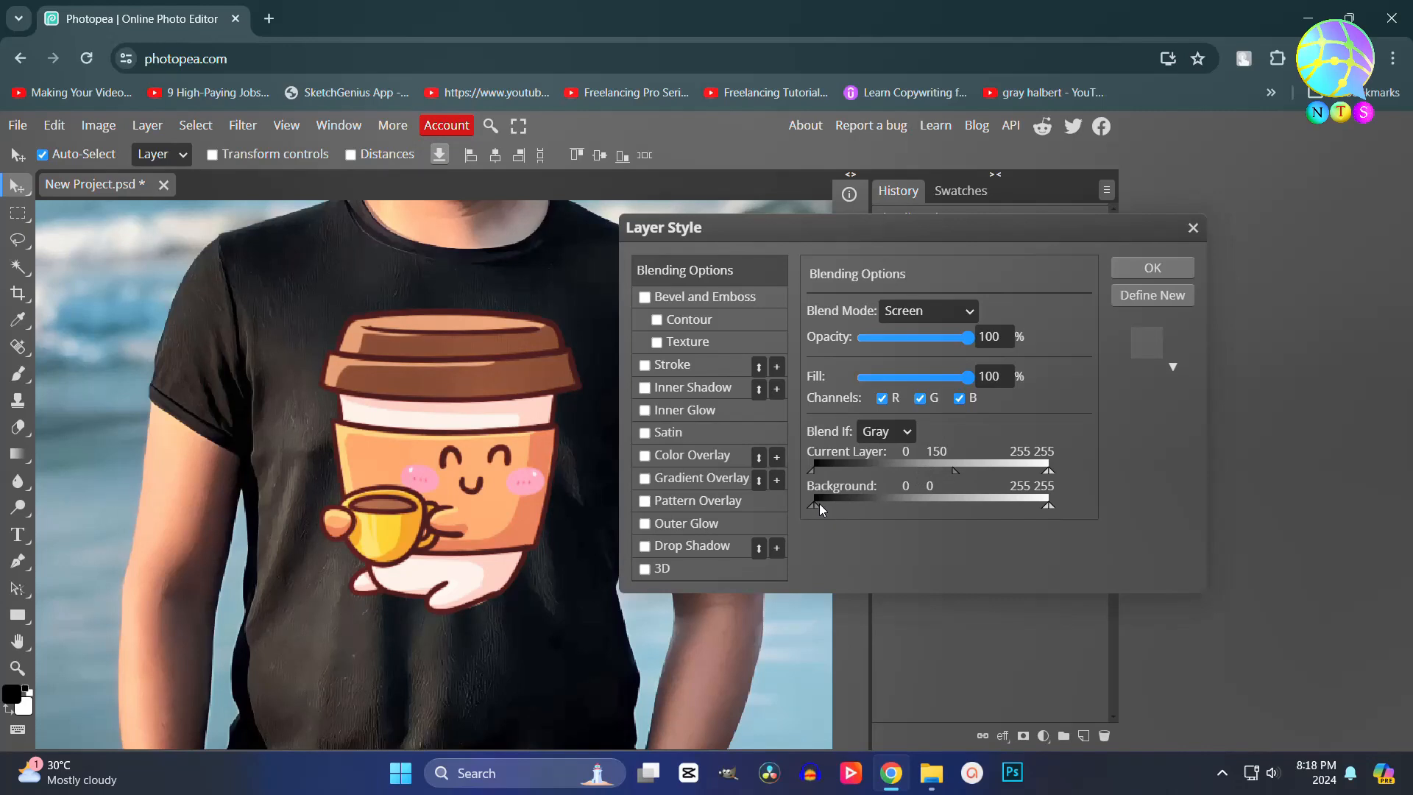
{"action": "left_click_drag", "start_coordinate": [820, 504], "coordinate": [858, 514]}
{"action": "left_click", "coordinate": [1152, 267]}
{"action": "scroll", "coordinate": [480, 476], "scroll_direction": "up", "scroll_amount": 4}
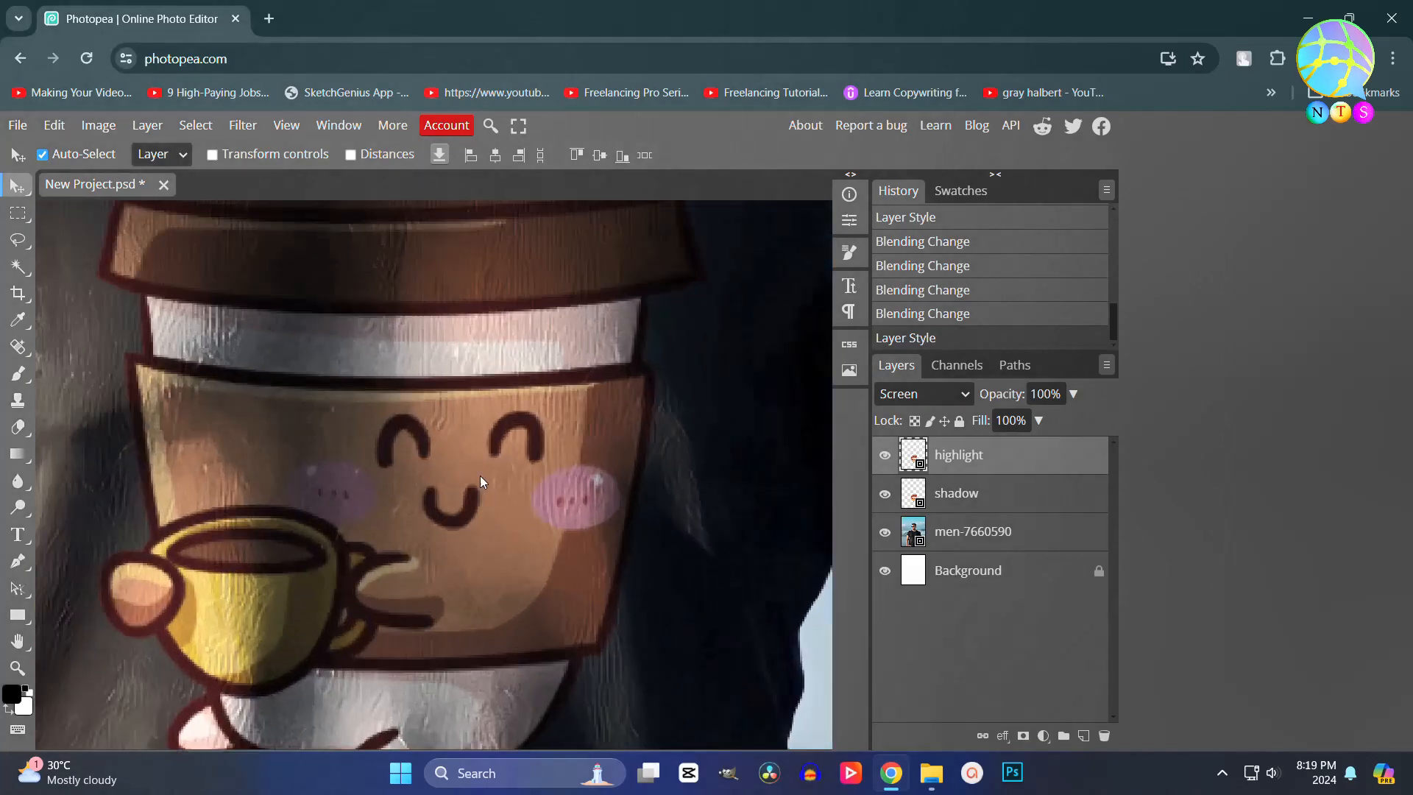
{"action": "scroll", "coordinate": [474, 490], "scroll_direction": "down", "scroll_amount": 5}
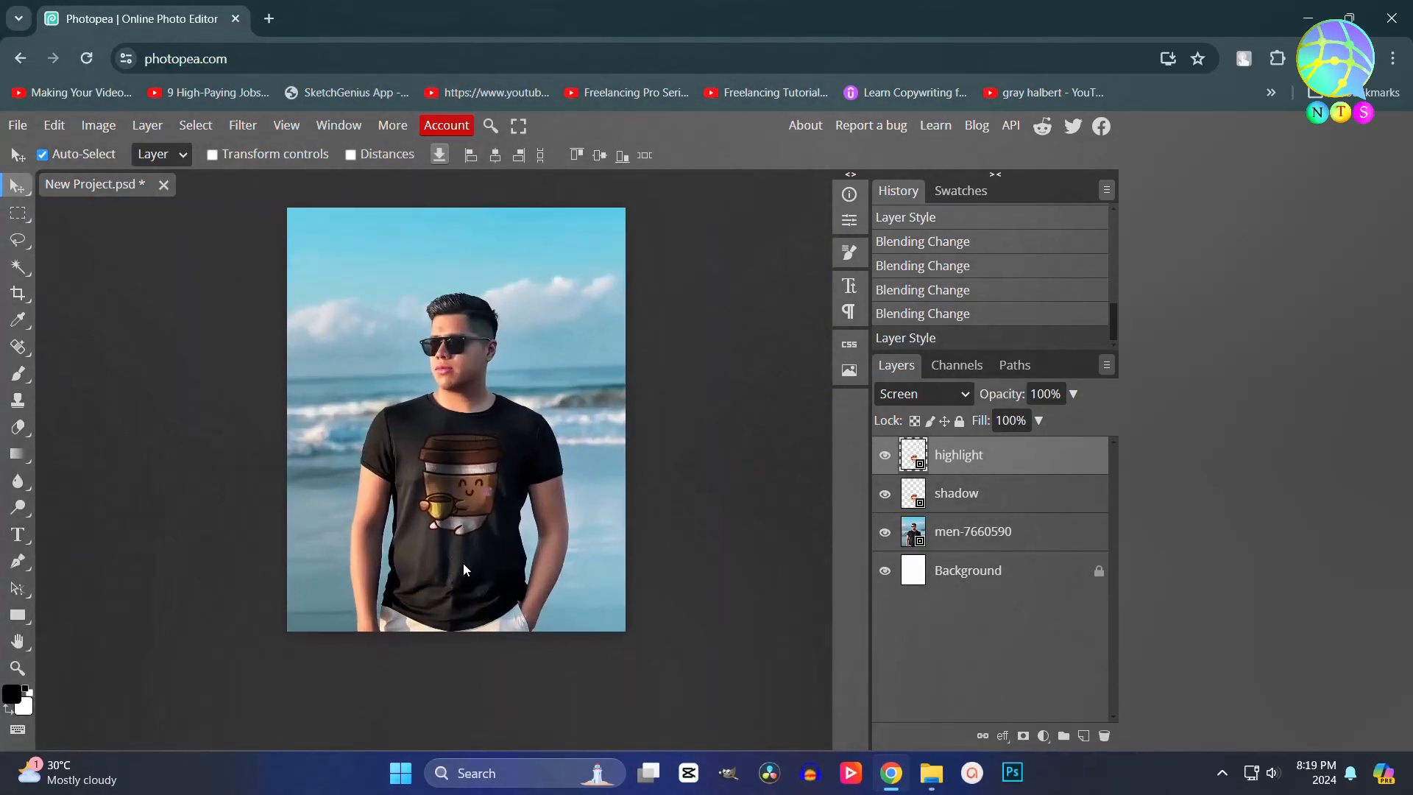
Export the mockup as a 1080 × 1350 px PNG named New Project at 100% quality and open the exported image
{"action": "left_click", "coordinate": [17, 126]}
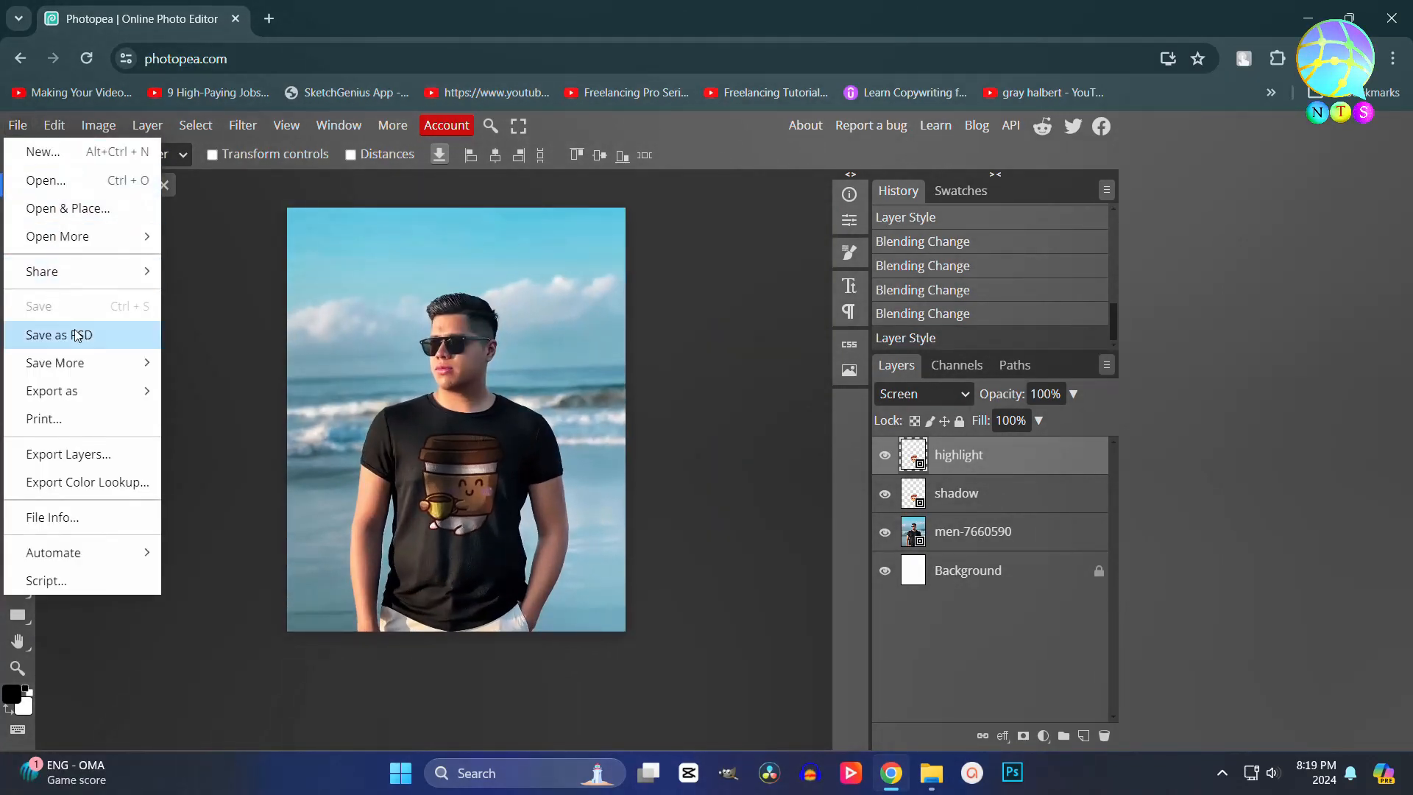
{"action": "mouse_move", "coordinate": [78, 389]}
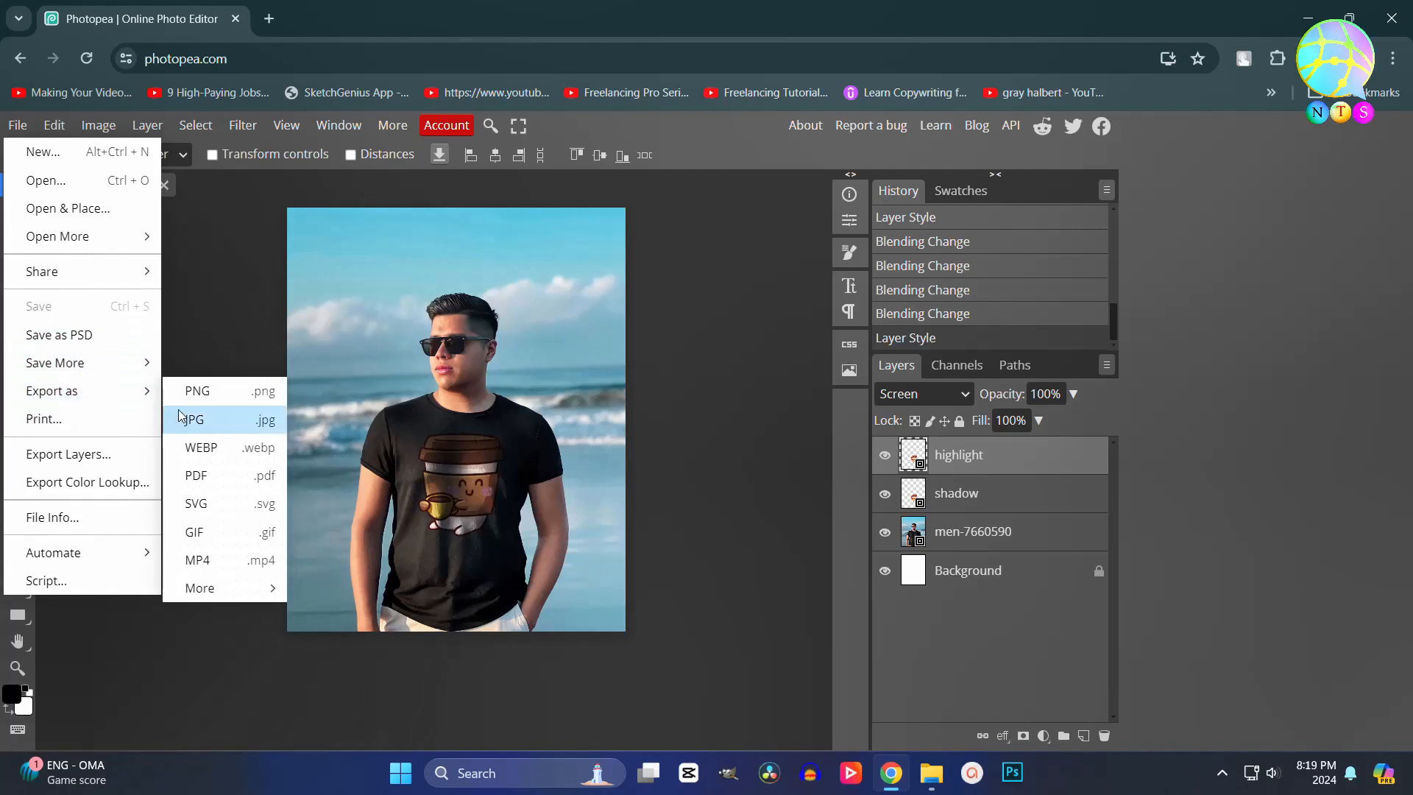
{"action": "left_click", "coordinate": [196, 392]}
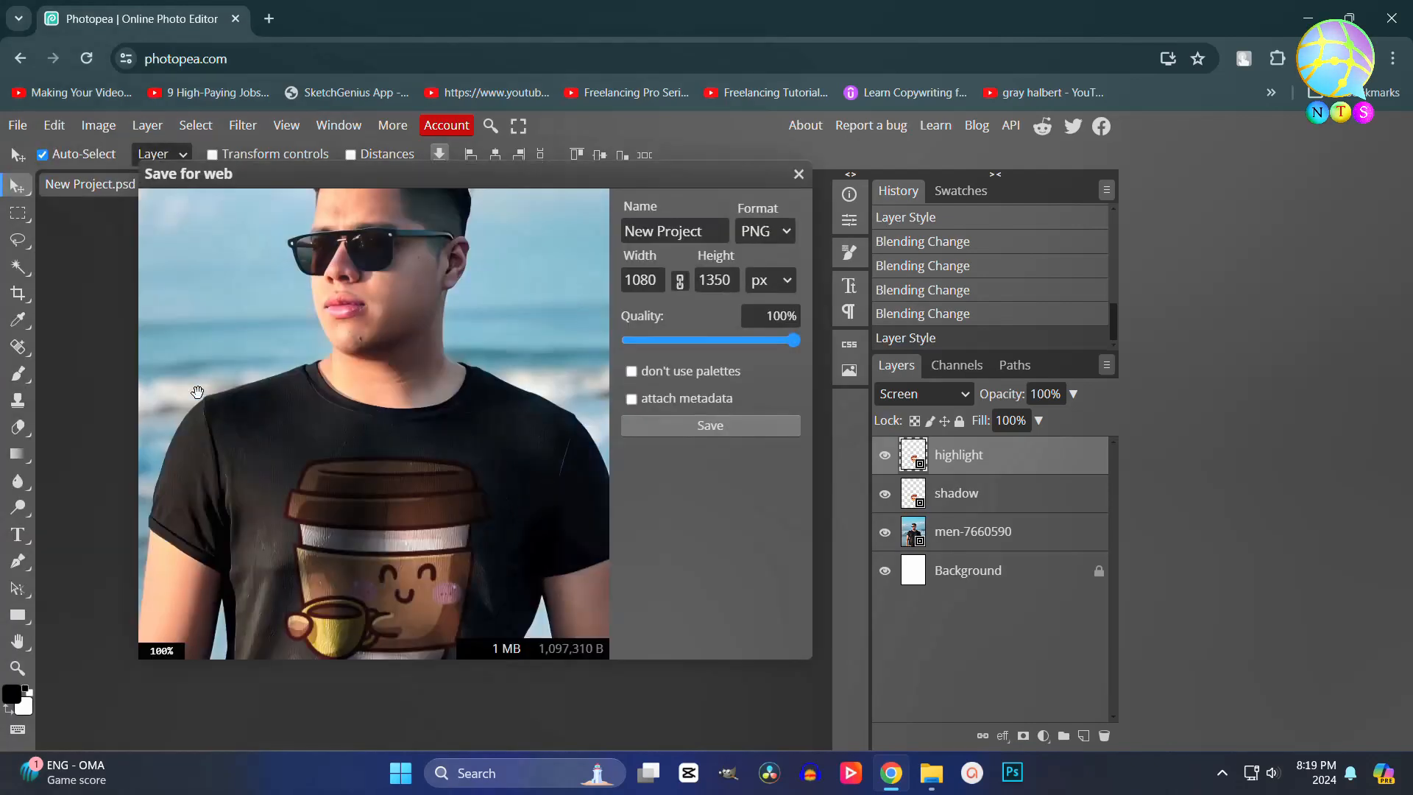
{"action": "left_click_drag", "start_coordinate": [388, 398], "coordinate": [410, 255]}
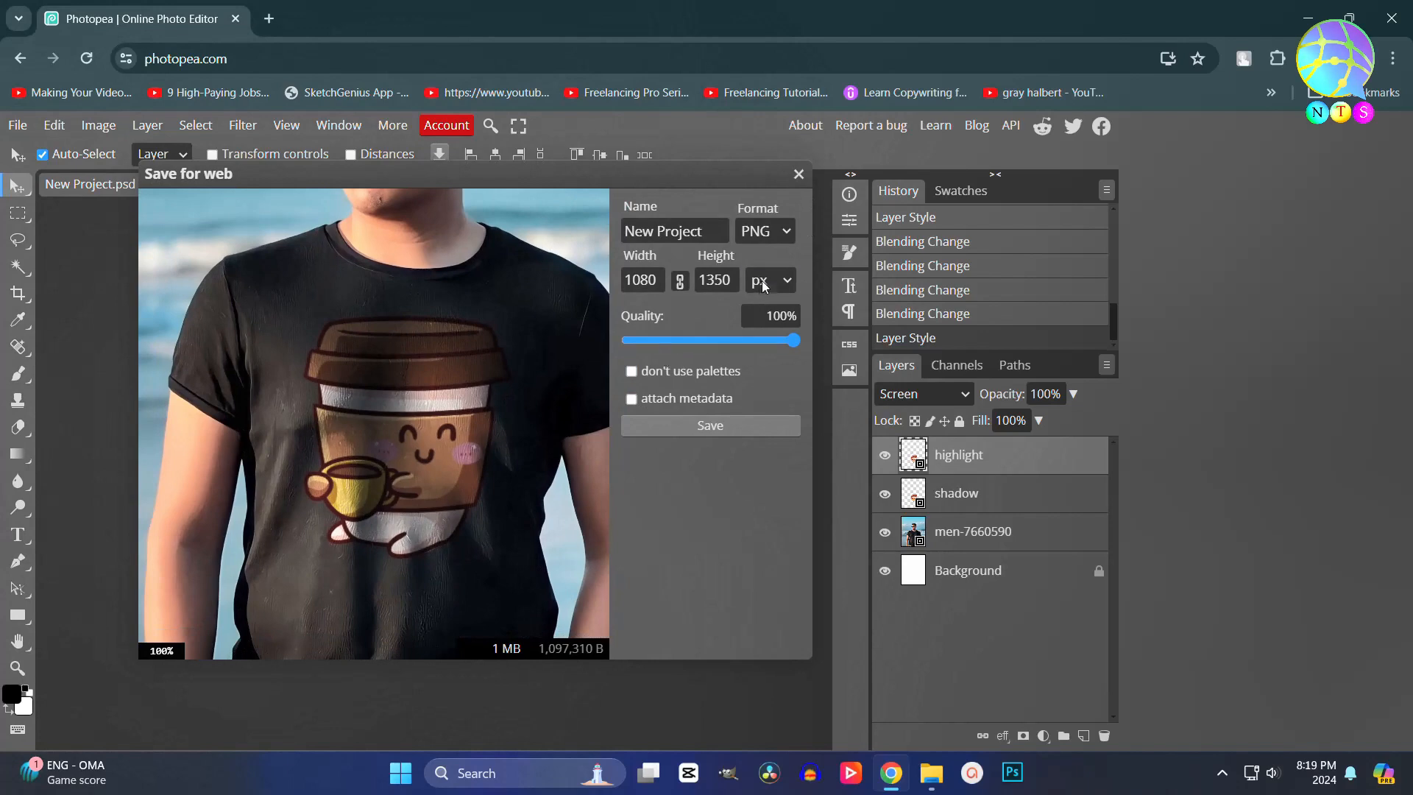
{"action": "left_click", "coordinate": [704, 426]}
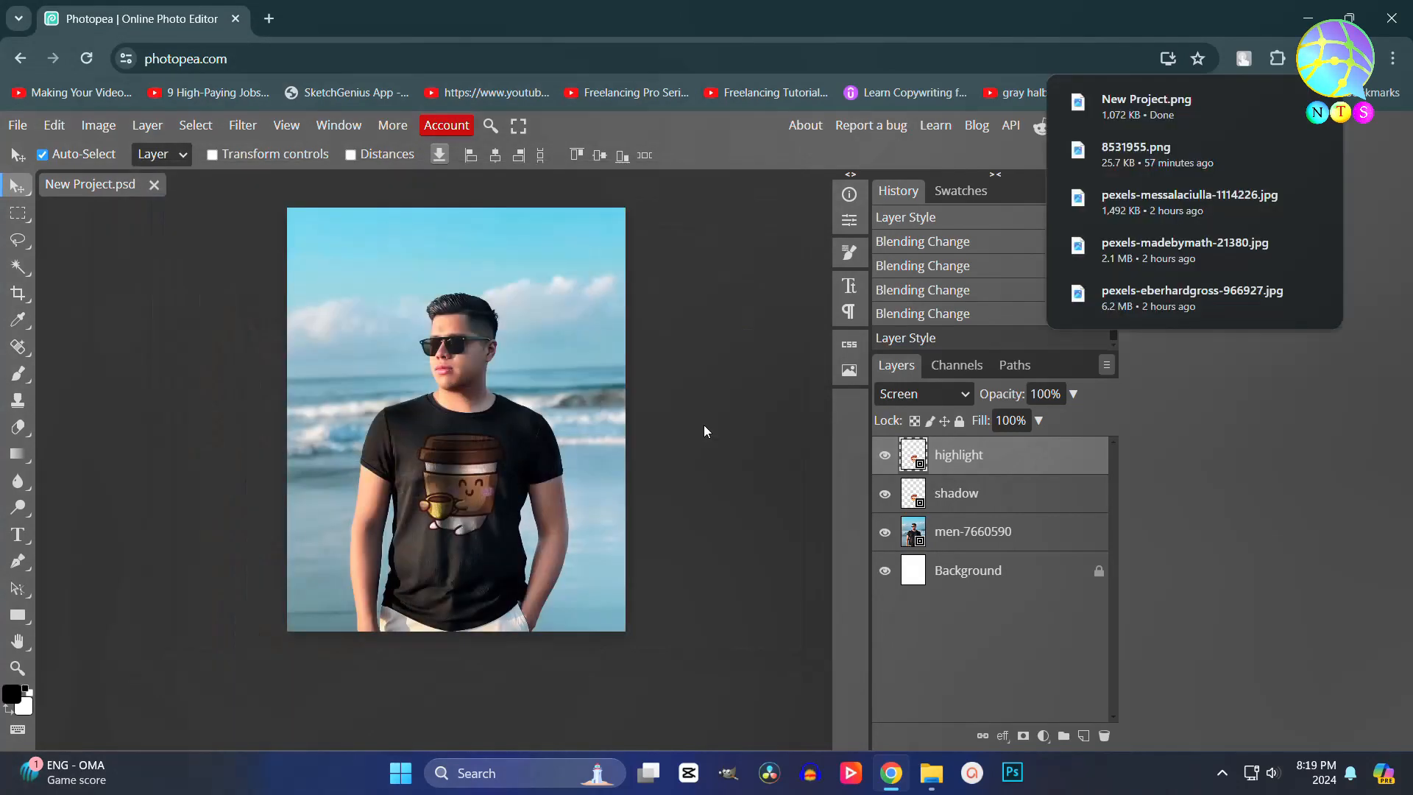
{"action": "left_click", "coordinate": [1154, 111]}
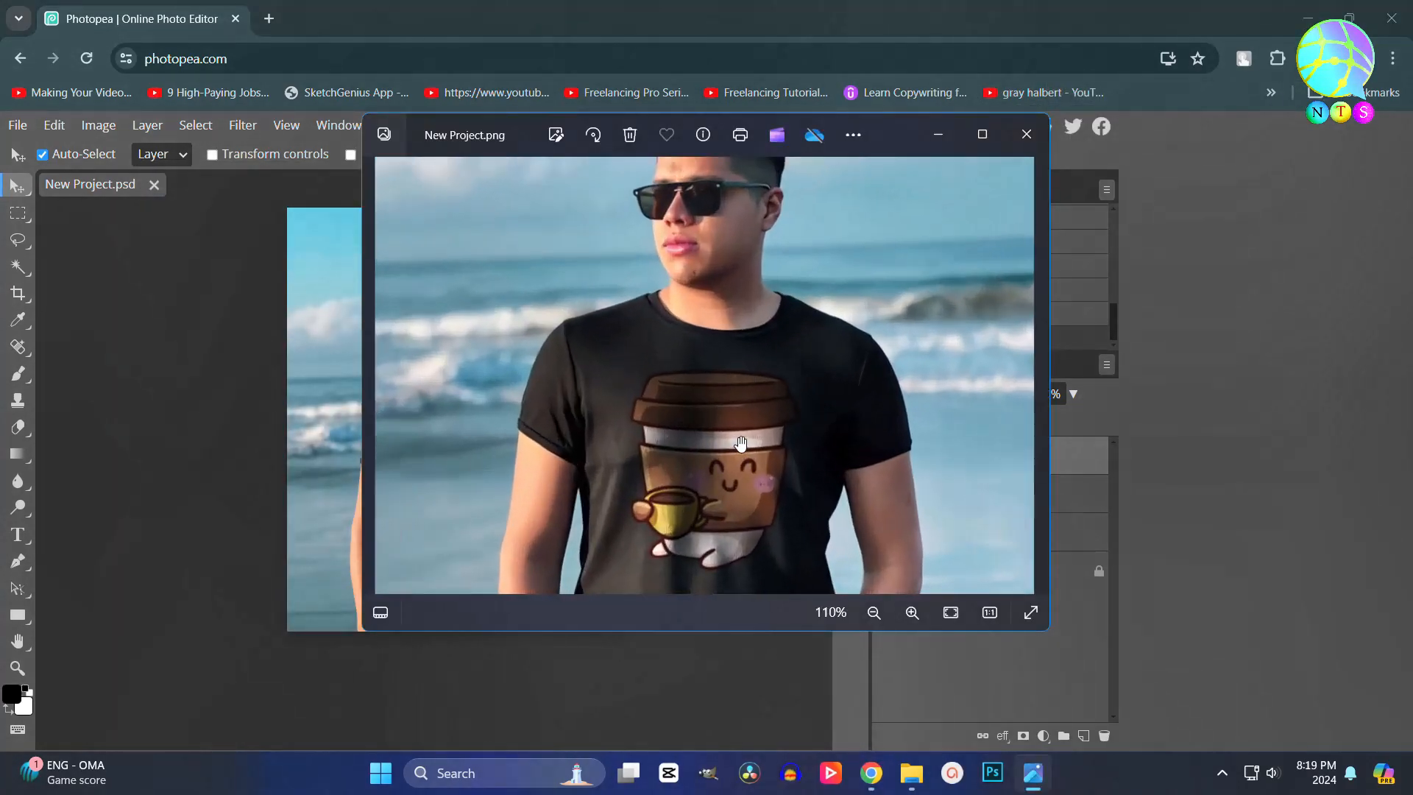